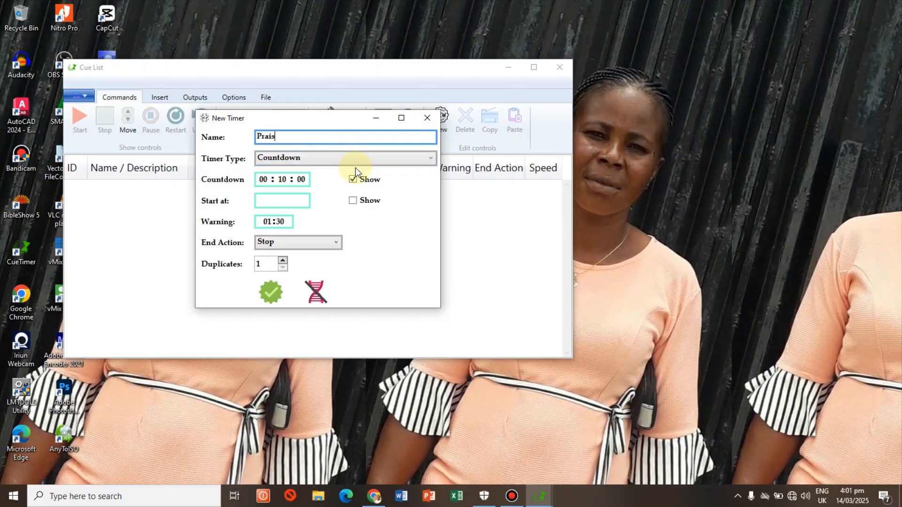
Step: Name the new timer "Praise & Worship", keep it a Countdown timer and set its countdown to 00:00:30
type("Worship")
left_click(312, 159)
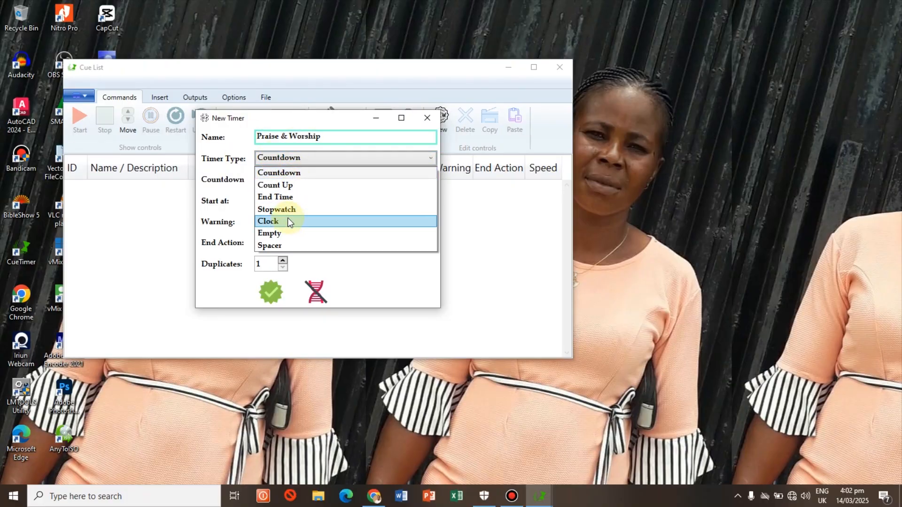
left_click(282, 173)
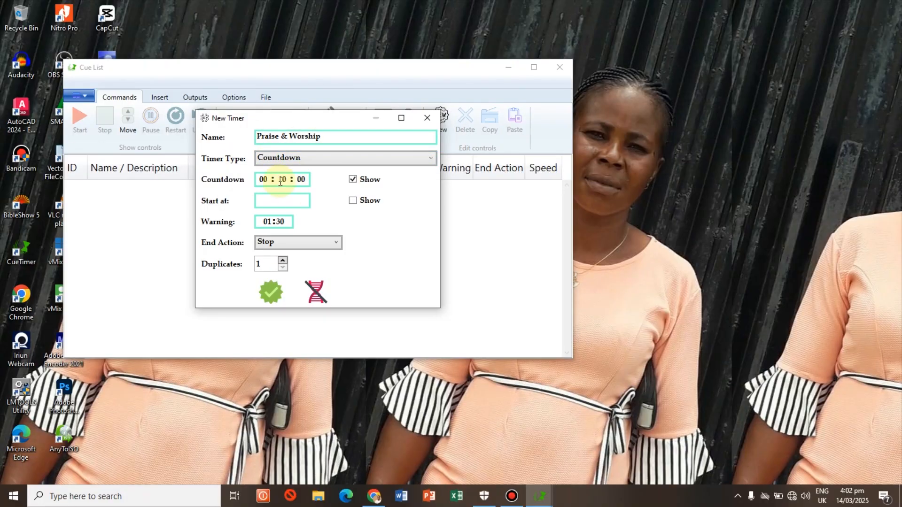
left_click(264, 182)
left_click(303, 184)
left_click(264, 181)
type("000030")
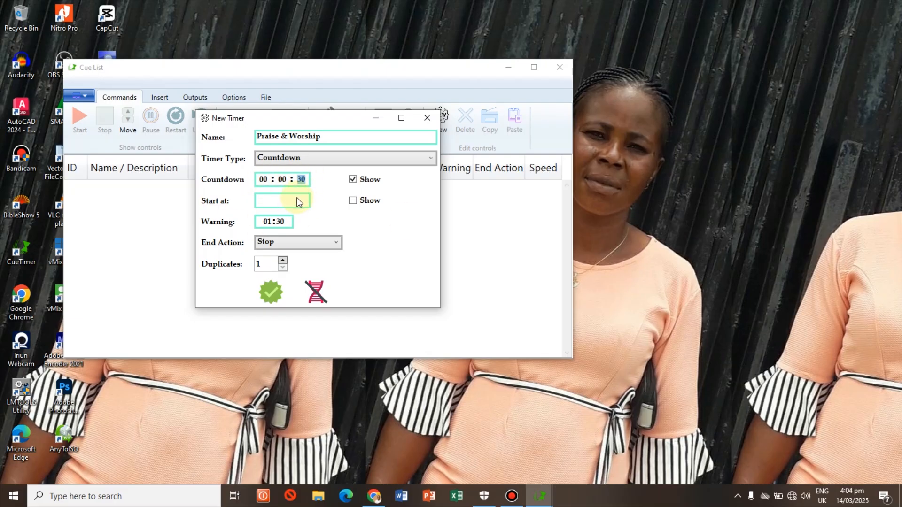
left_click(269, 223)
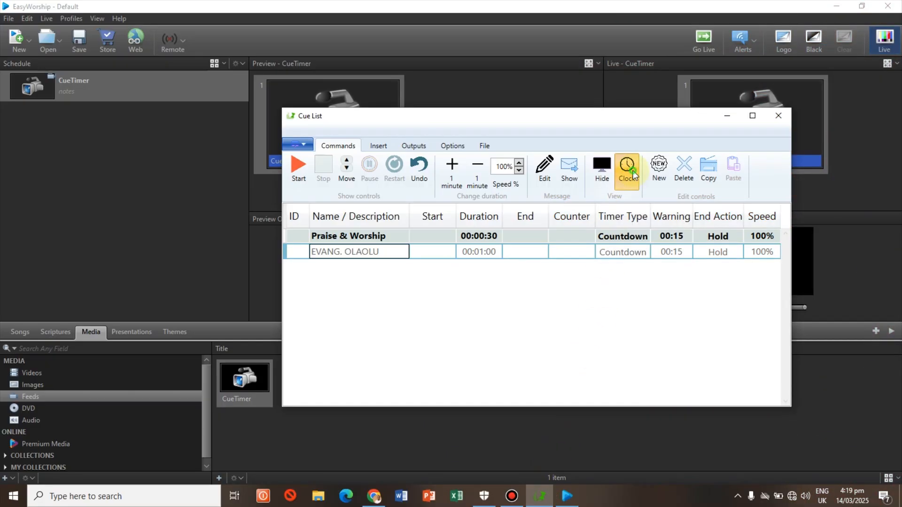
Step: Turn off the clock view so the live output displays the countdown timer
left_click(632, 171)
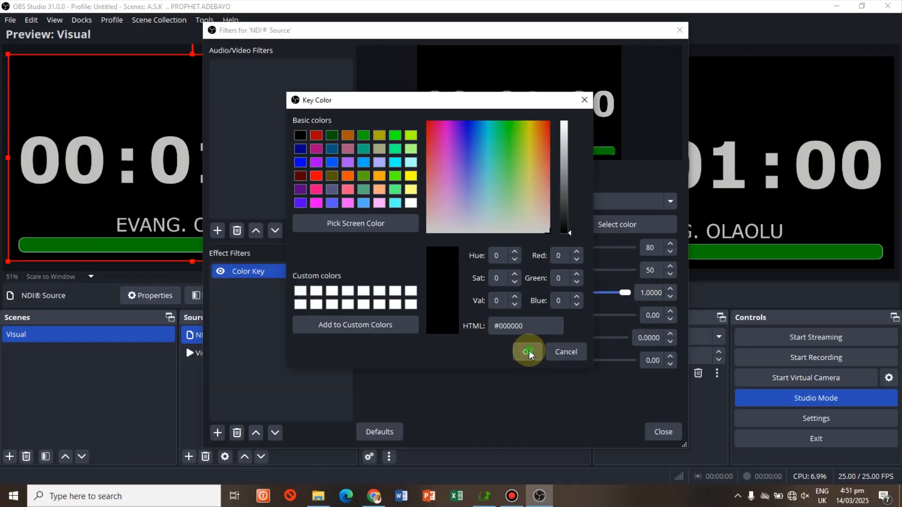
left_click(528, 352)
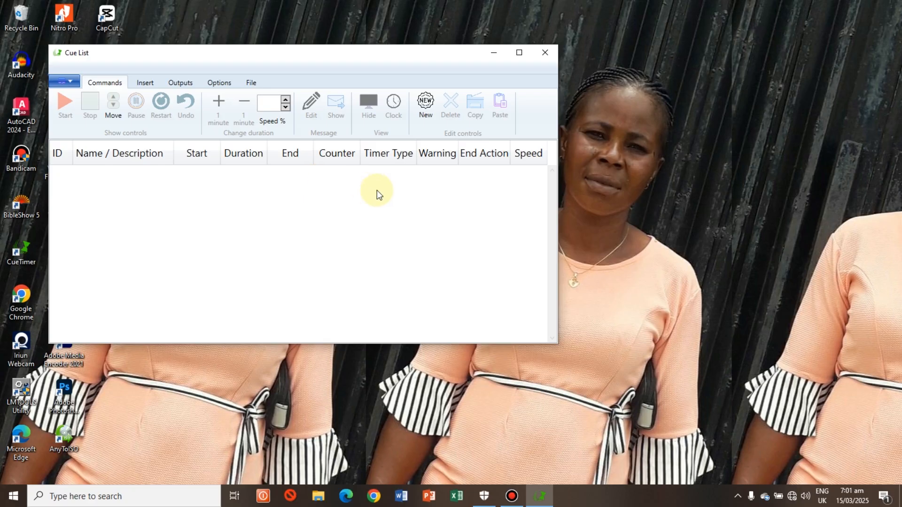
Step: Create a new timer named "Praise & Worship" with the Countdown timer type
left_click(425, 111)
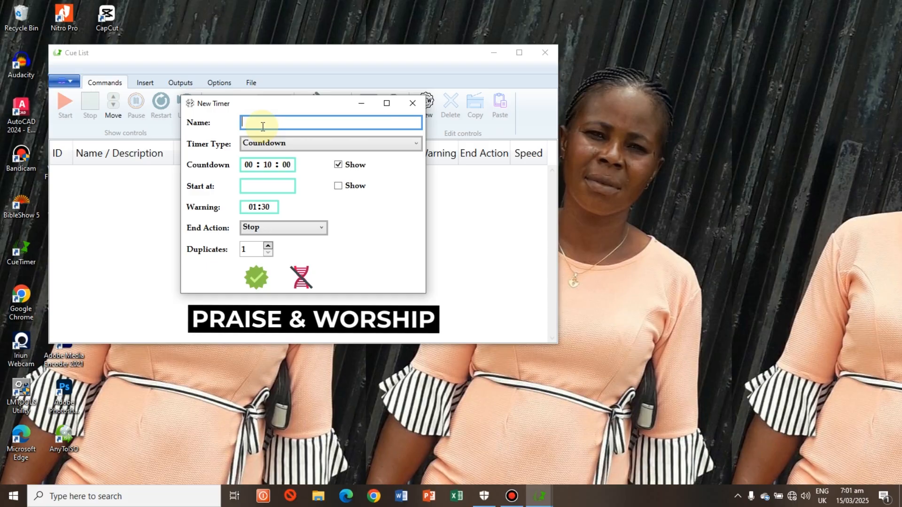
type("Praise & Worship")
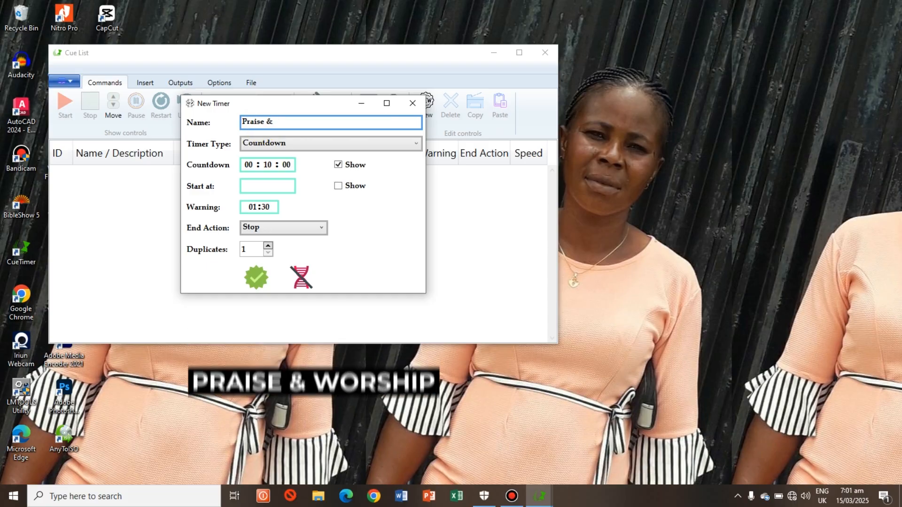
left_click(324, 155)
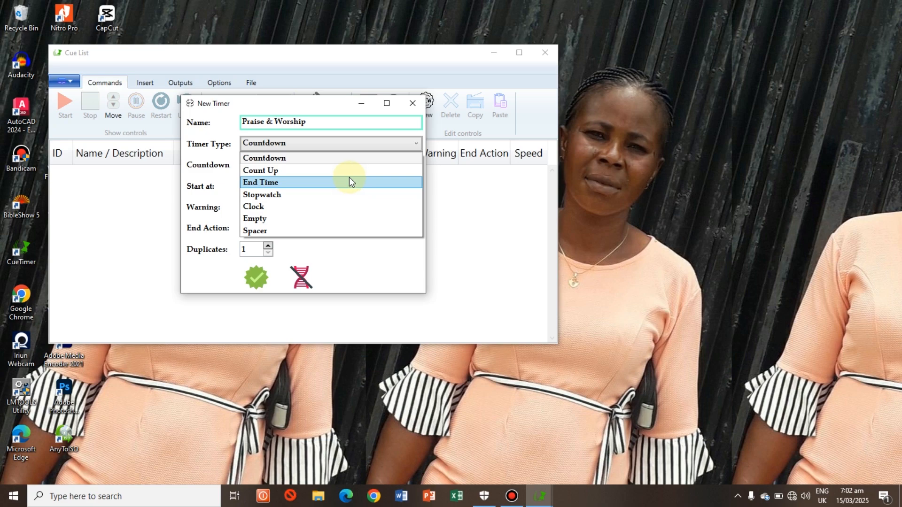
left_click(298, 160)
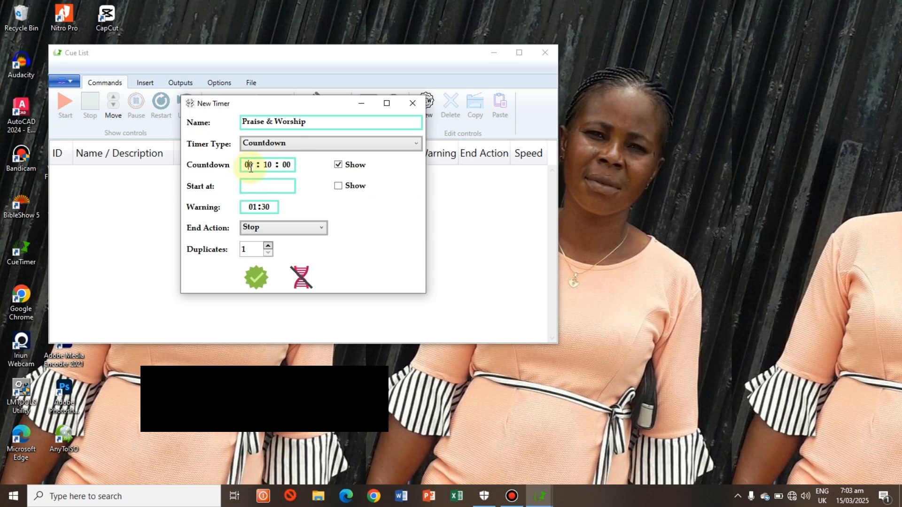
Step: Set the timer's countdown to 00:00:30 and its warning to 00:15
double_click(286, 166)
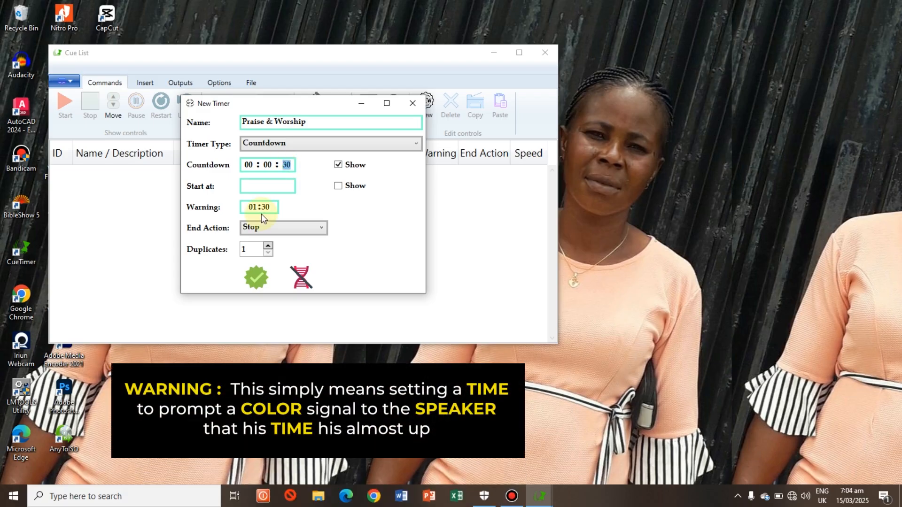
left_click(267, 207)
type("15")
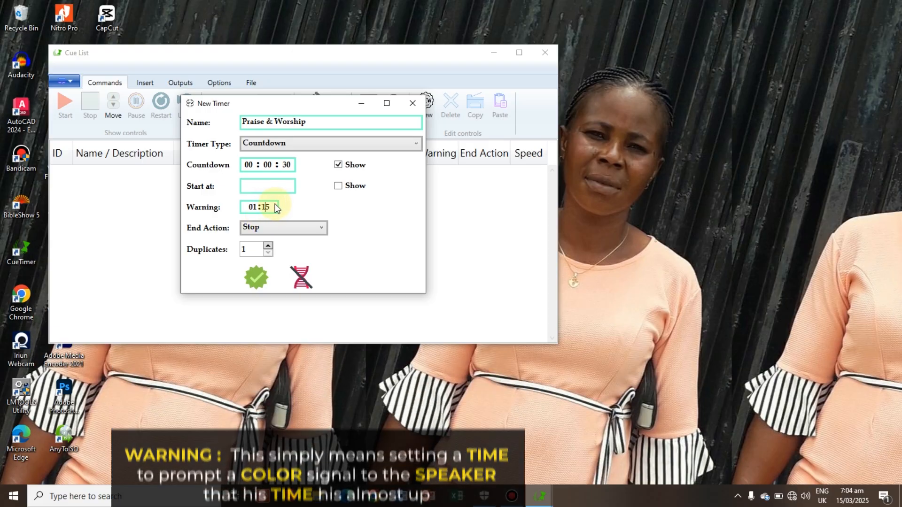
left_click(253, 209)
type("00")
Step: Set the end action to Hold and approve the timer for the cue list
left_click(306, 230)
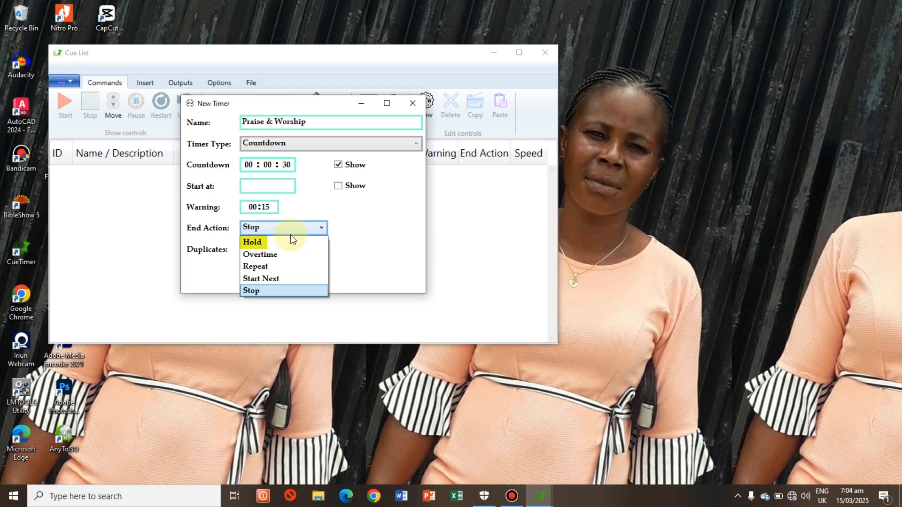
left_click(292, 241)
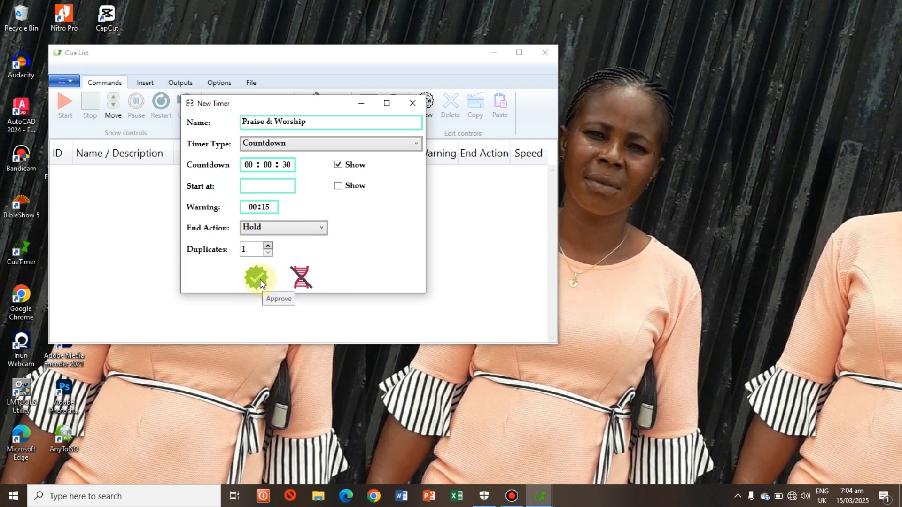
left_click(257, 280)
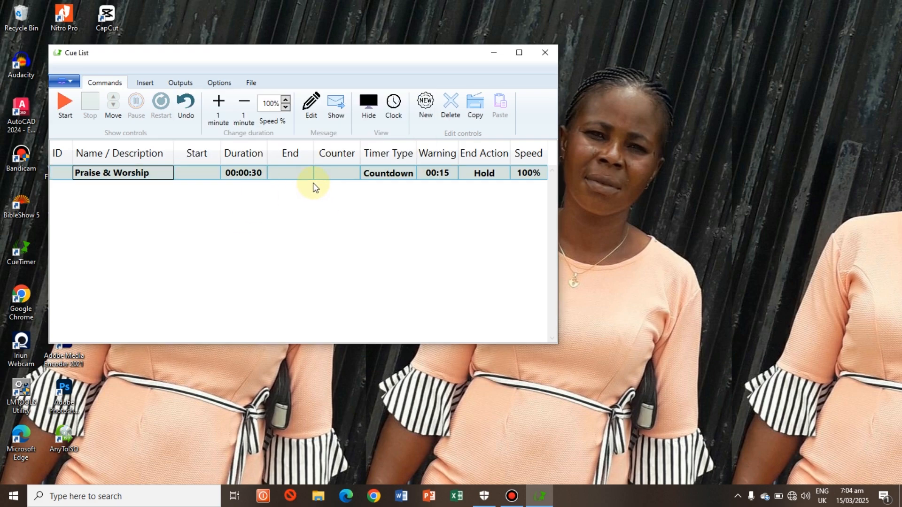
Step: Open the timer's preview output, place it over the empty cue list area and start the Praise & Worship countdown
left_click(178, 83)
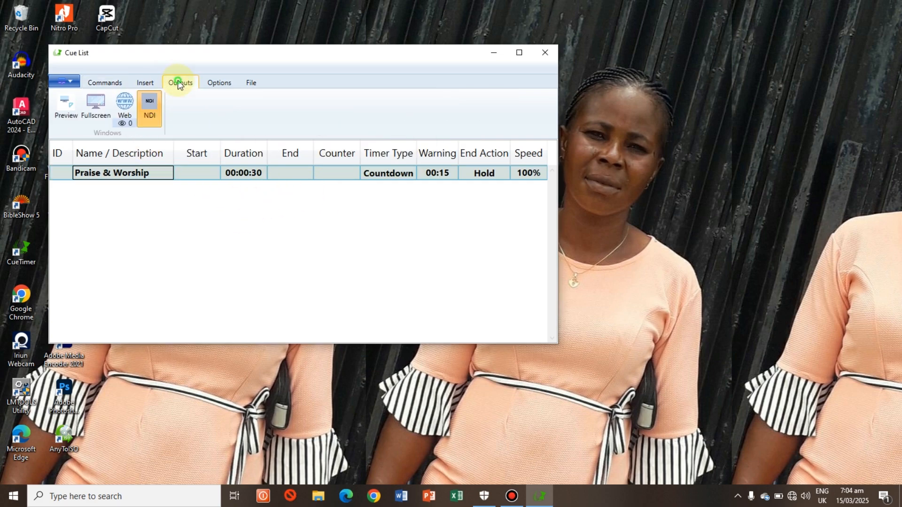
left_click(67, 109)
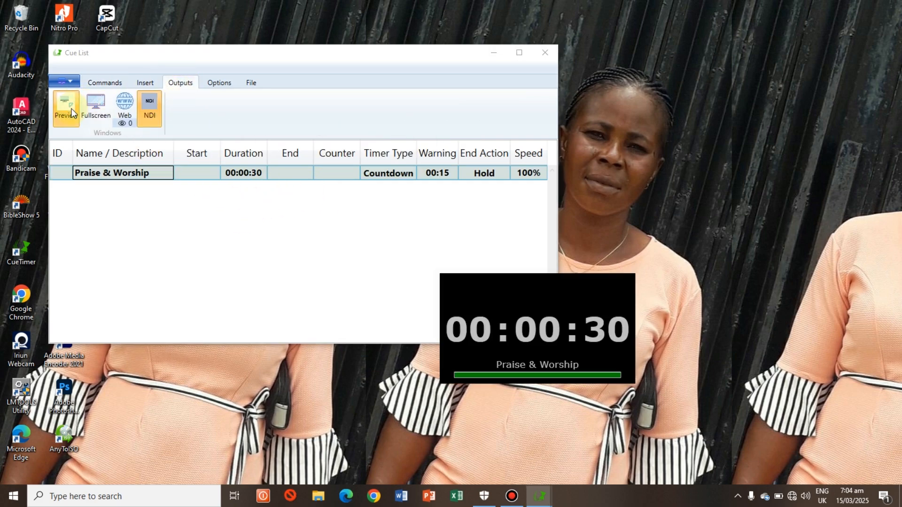
left_click(563, 340)
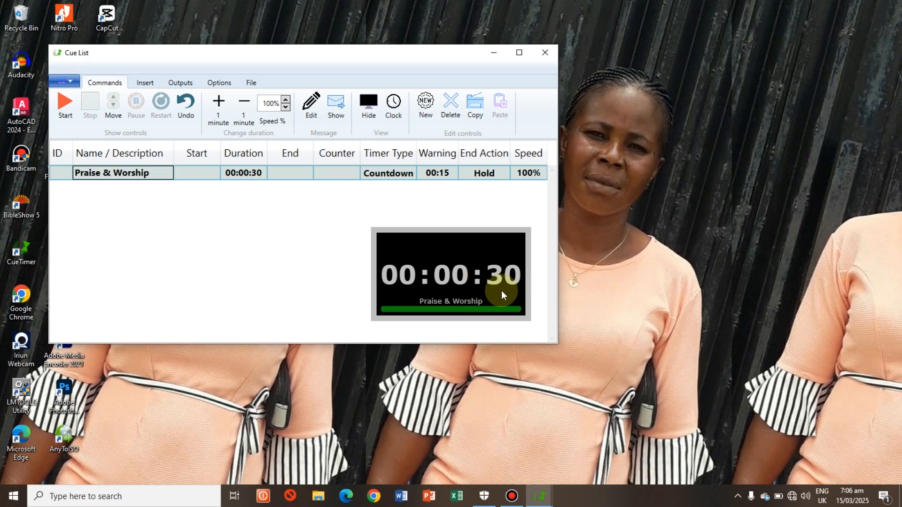
left_click(66, 106)
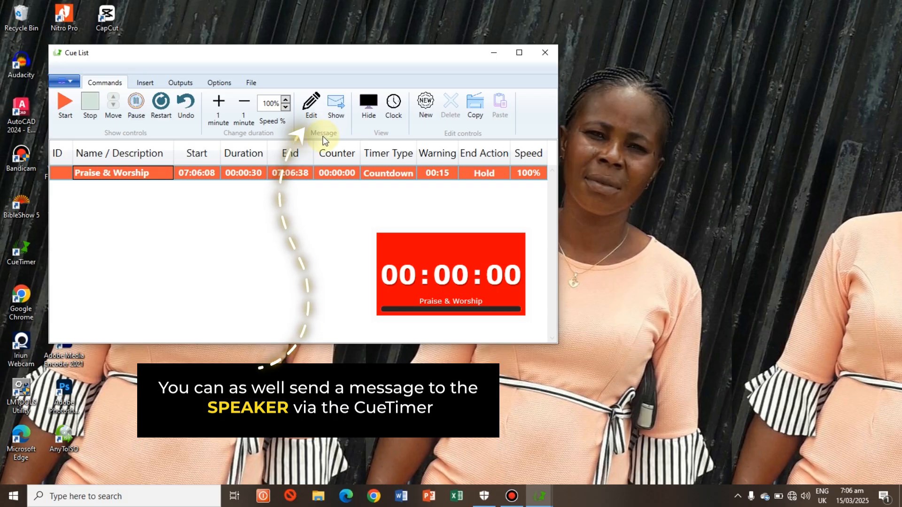
Step: Write the speaker message "Your time is up sir", show it on the timer, and take it off display before closing the message editor
left_click(312, 104)
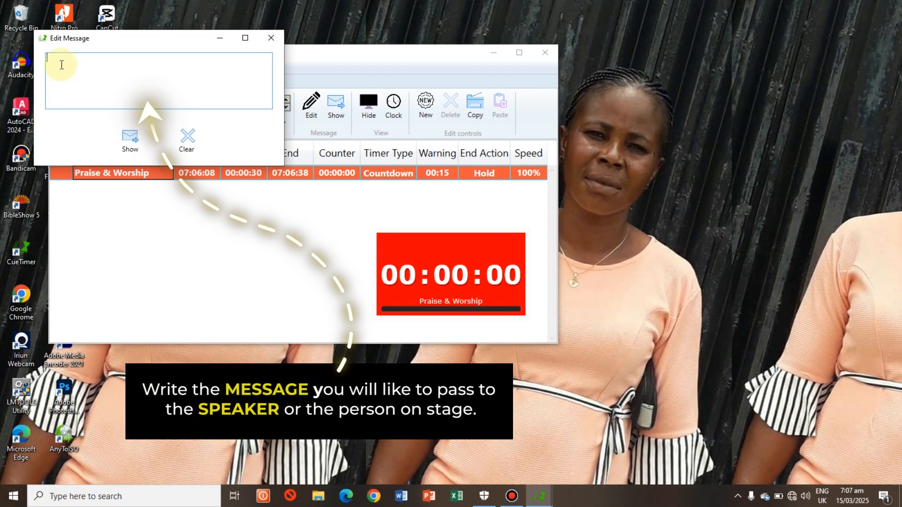
type("Your time is up sir")
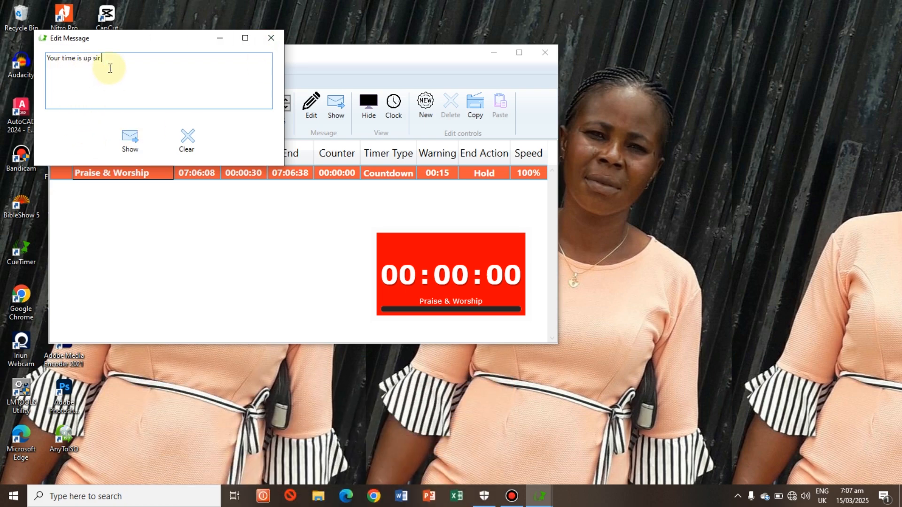
left_click(131, 143)
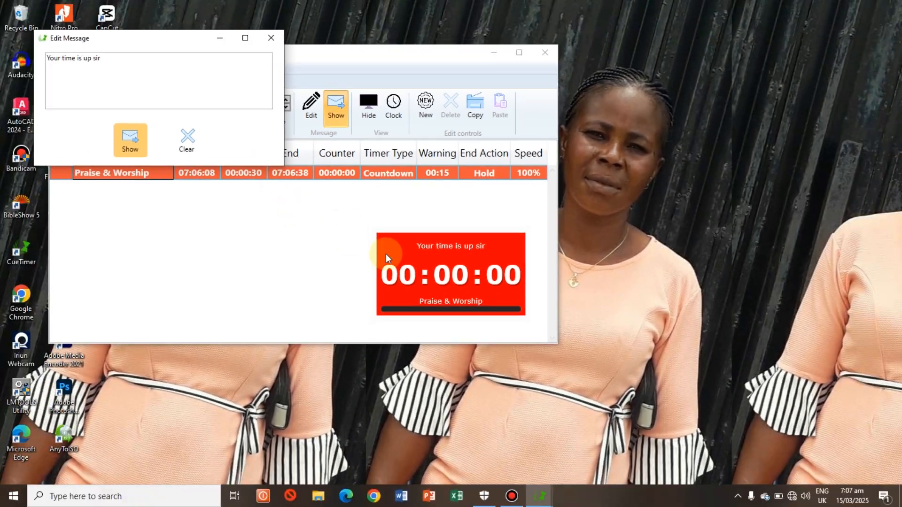
left_click(120, 140)
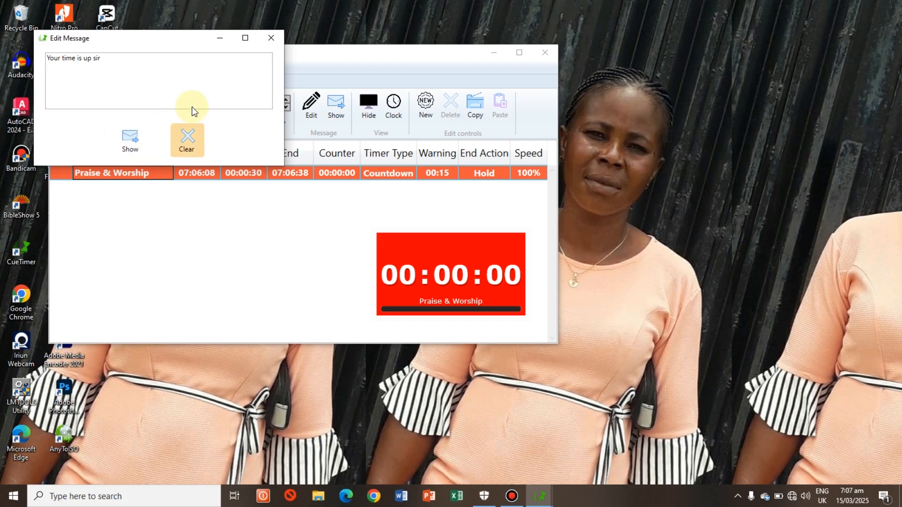
left_click(272, 39)
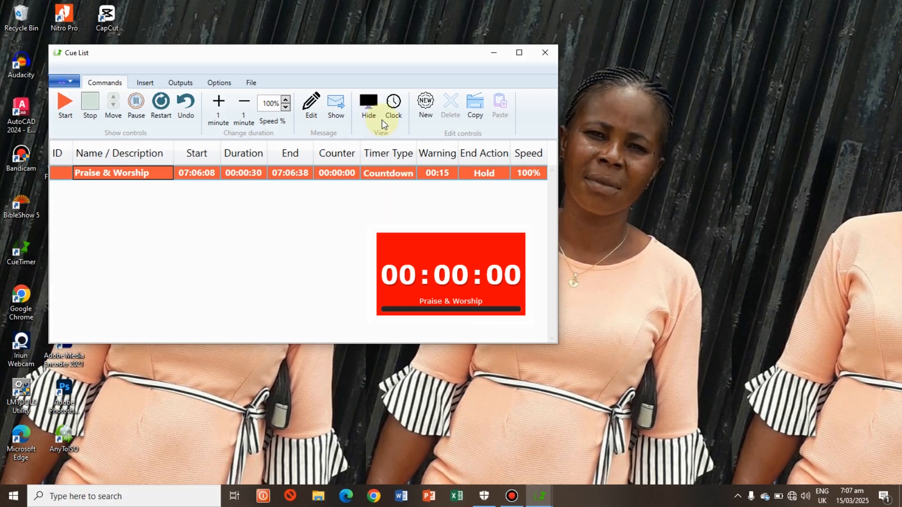
Step: Hide the timer output and restore it, and switch it to the clock view and back
left_click(369, 107)
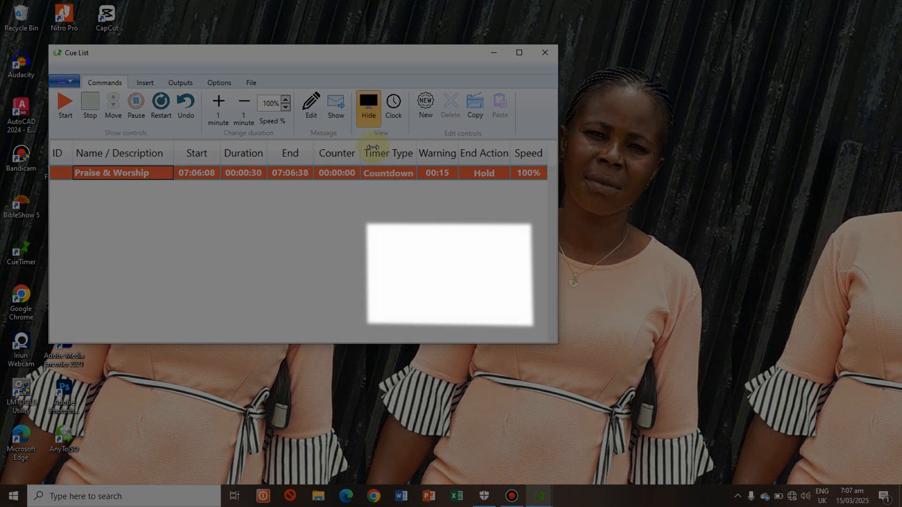
left_click(369, 108)
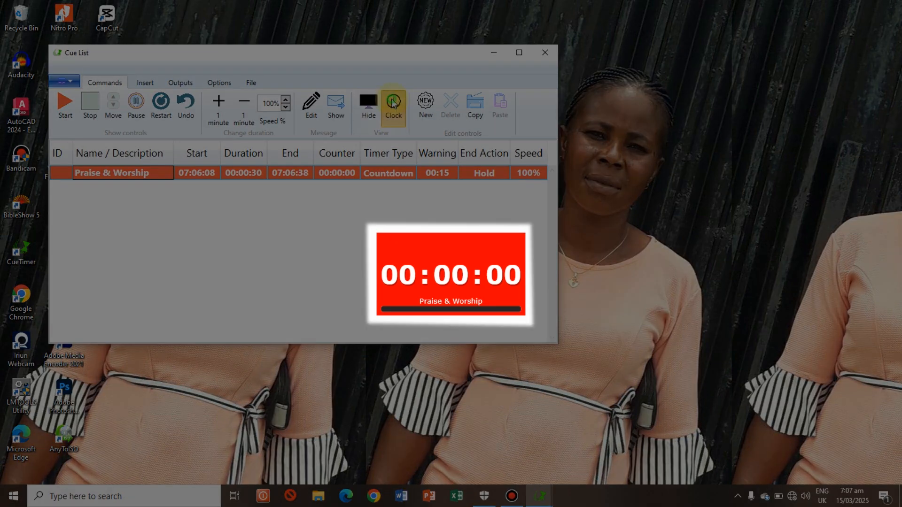
left_click(393, 103)
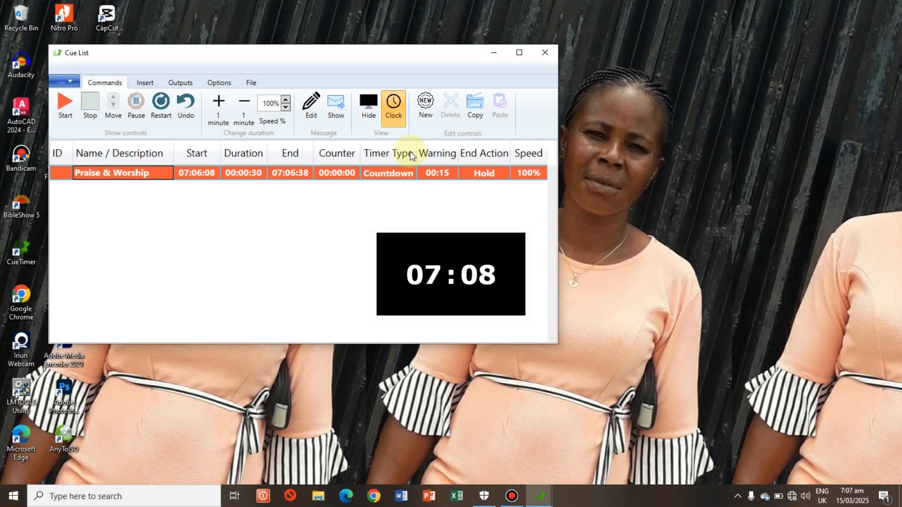
left_click(393, 108)
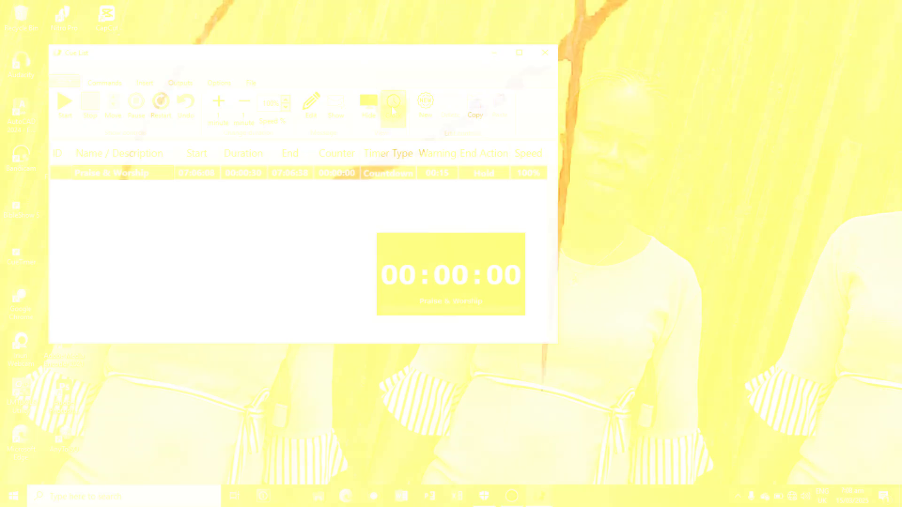
Step: Turn off the preview output of the Praise & Worship timer while keeping the NDI output enabled
left_click(181, 82)
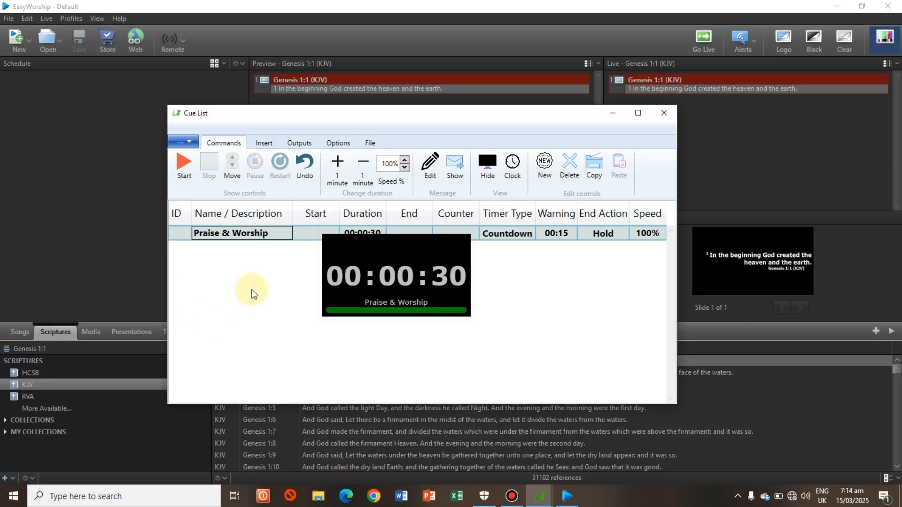
left_click(303, 143)
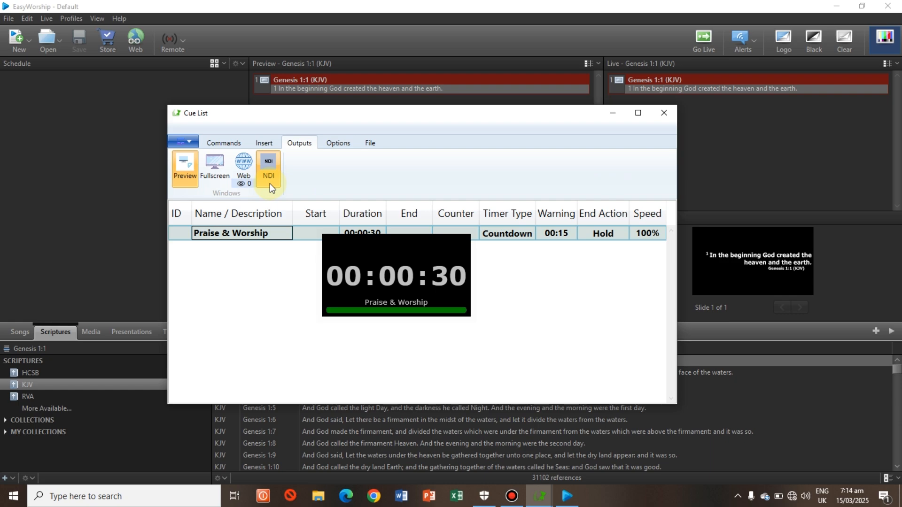
left_click(190, 175)
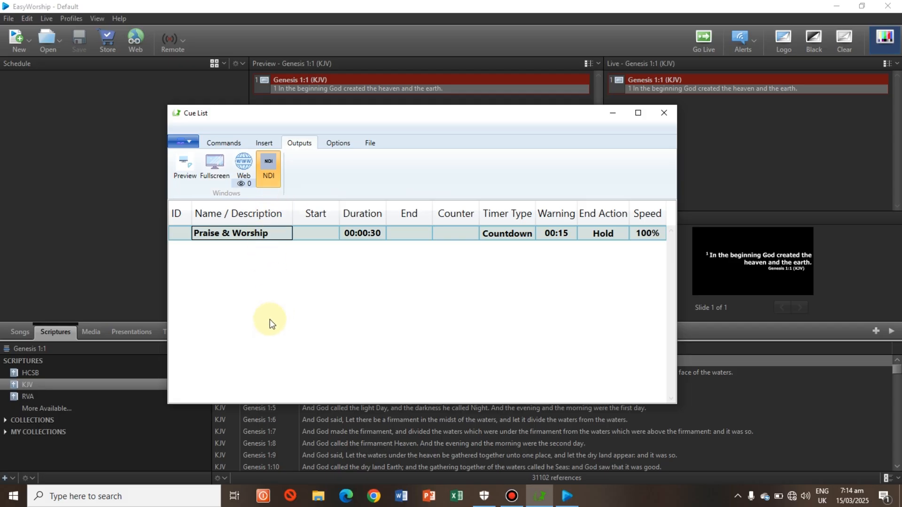
Step: Switch to EasyWorship and start a new feed in the media library's Feeds category
left_click(119, 190)
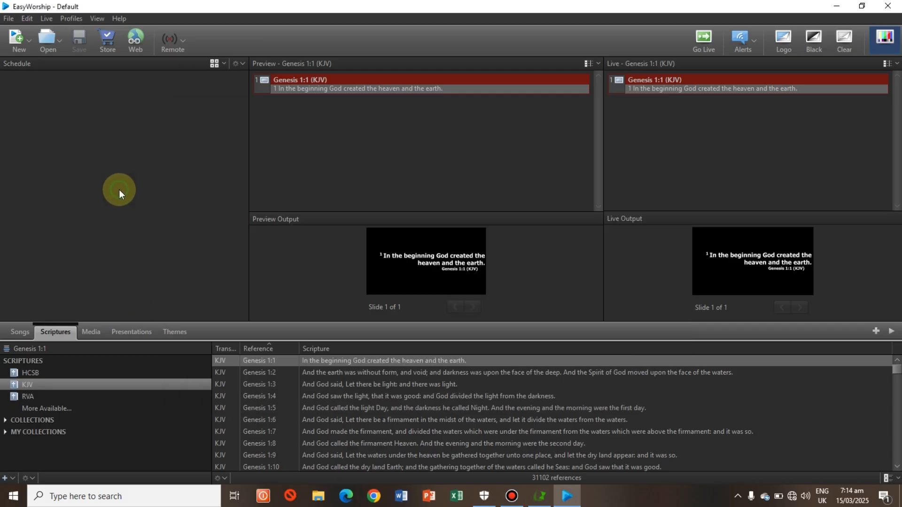
left_click(97, 334)
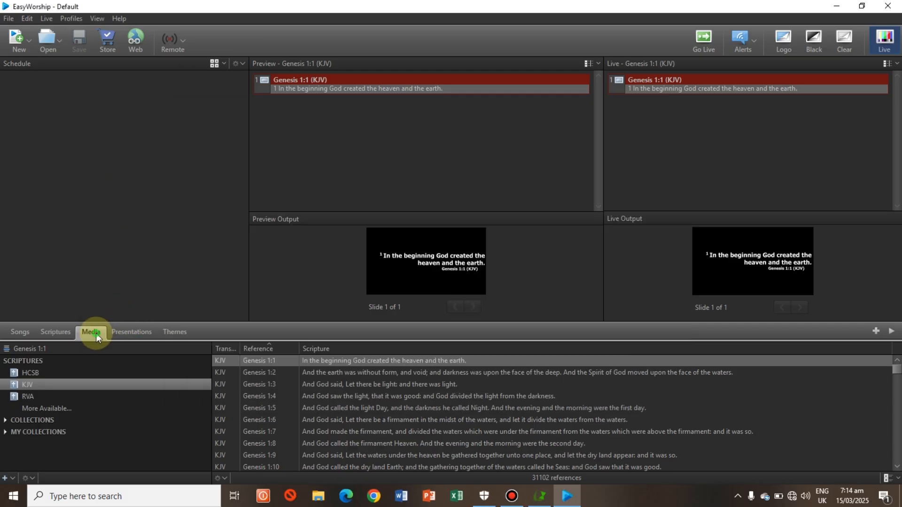
left_click(49, 398)
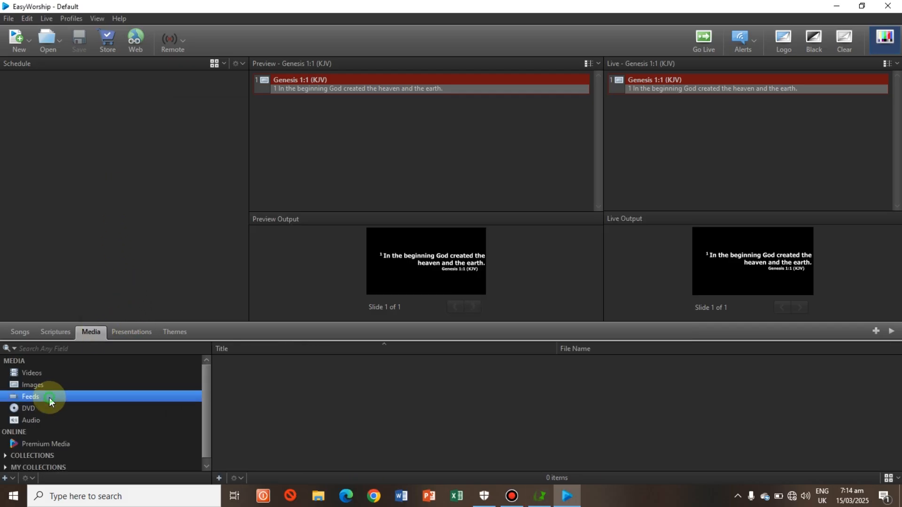
left_click(218, 479)
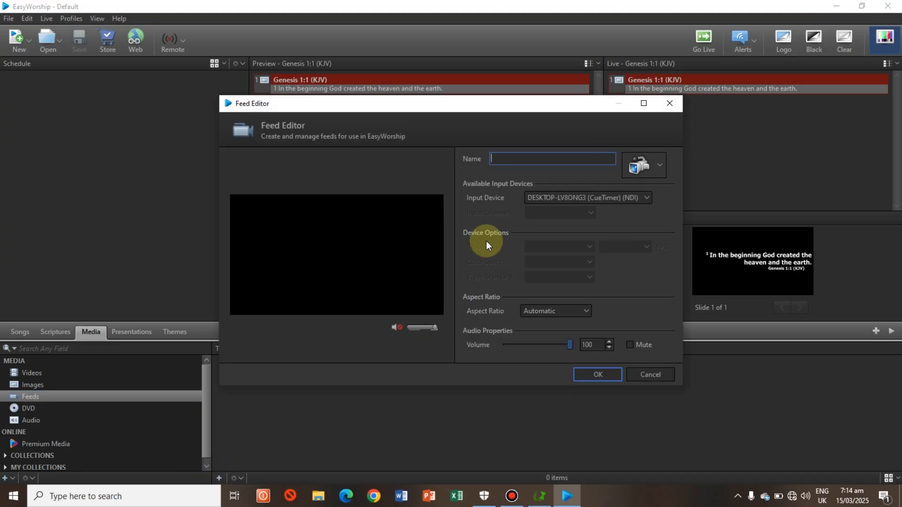
Step: Name the new feed "EBENESON" in the Feed Editor
type("EBENESON")
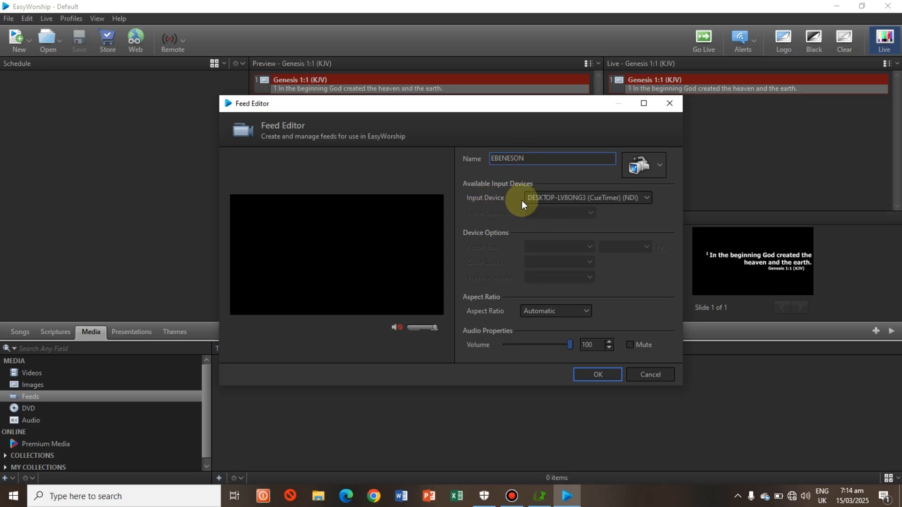
Step: Set the new feed's input device to the CueTimer NDI source and save the feed
left_click(628, 206)
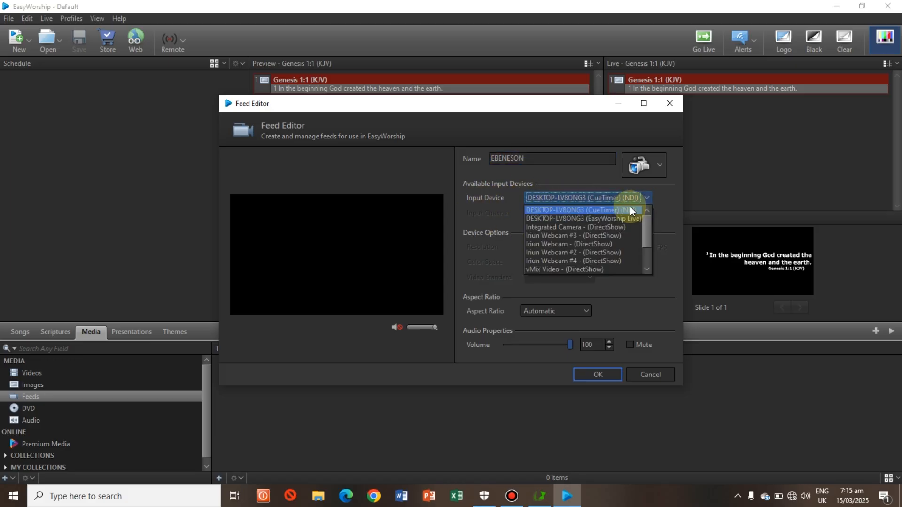
left_click(602, 212)
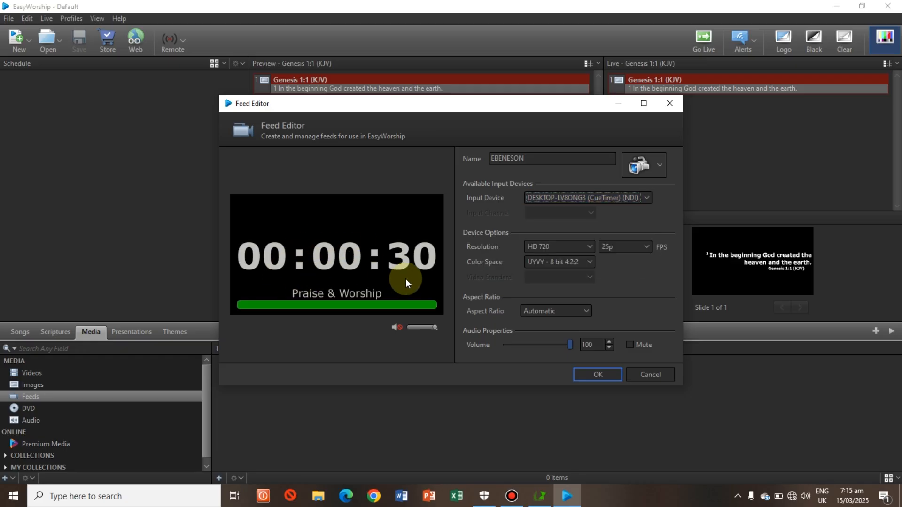
left_click(598, 375)
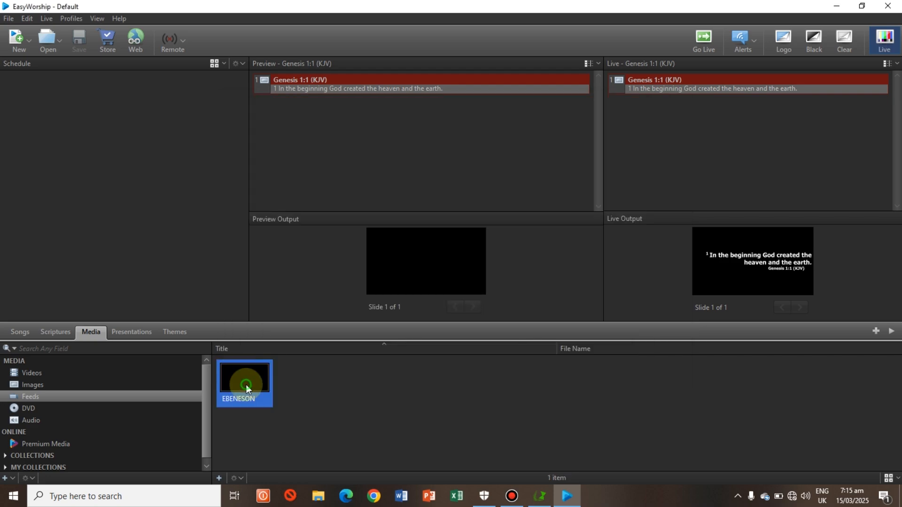
Step: Add the new CueTimer feed to the schedule and send it to the live output
left_click_drag(246, 384, 117, 138)
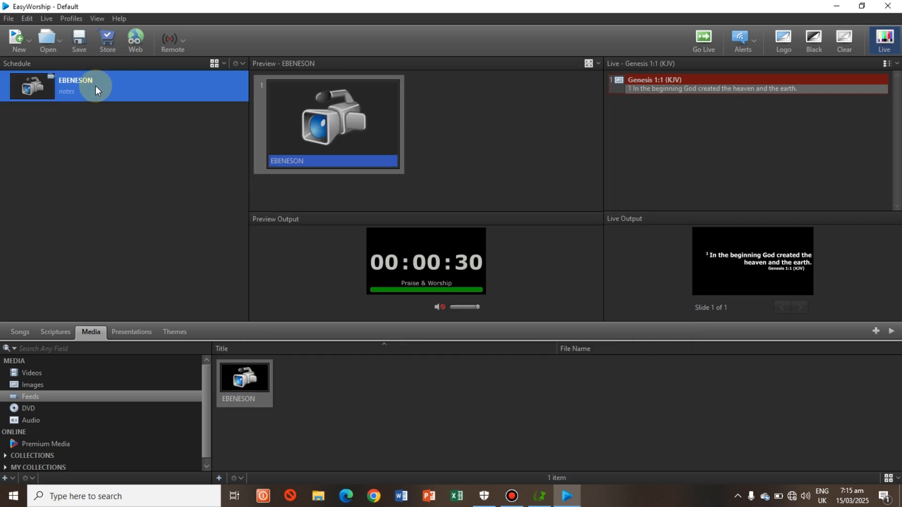
double_click(96, 86)
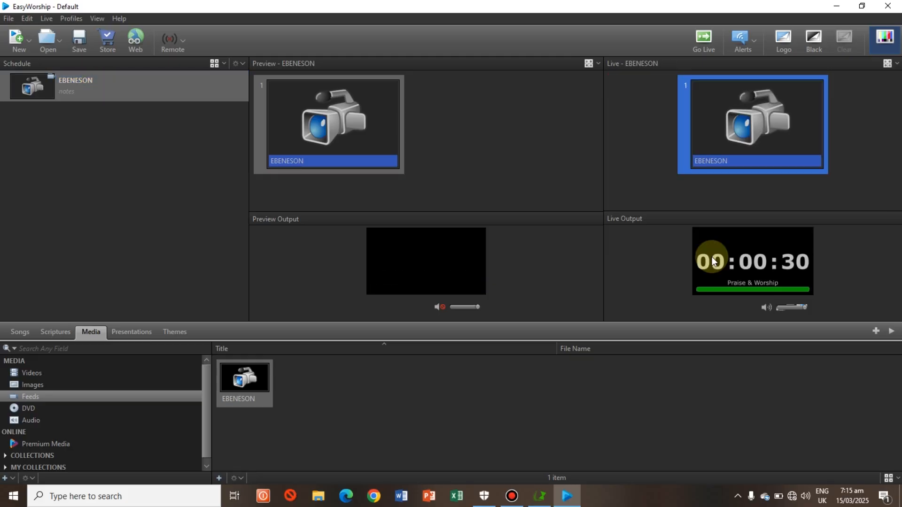
Step: Switch to CueTimer and add a 00:01:00 countdown named after the speaker, with a 00:15 warning and Hold as end action
left_click(540, 494)
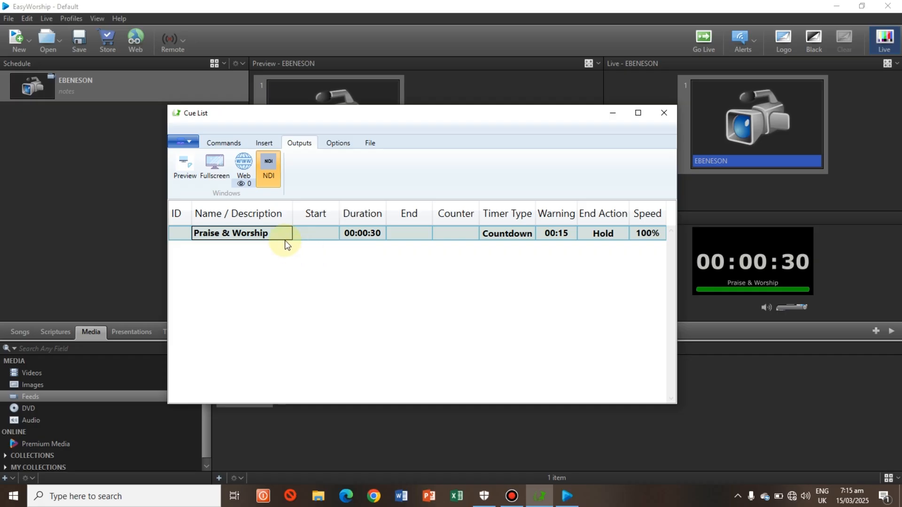
left_click(223, 143)
left_click(517, 181)
type("EVANG. OLUMIDE")
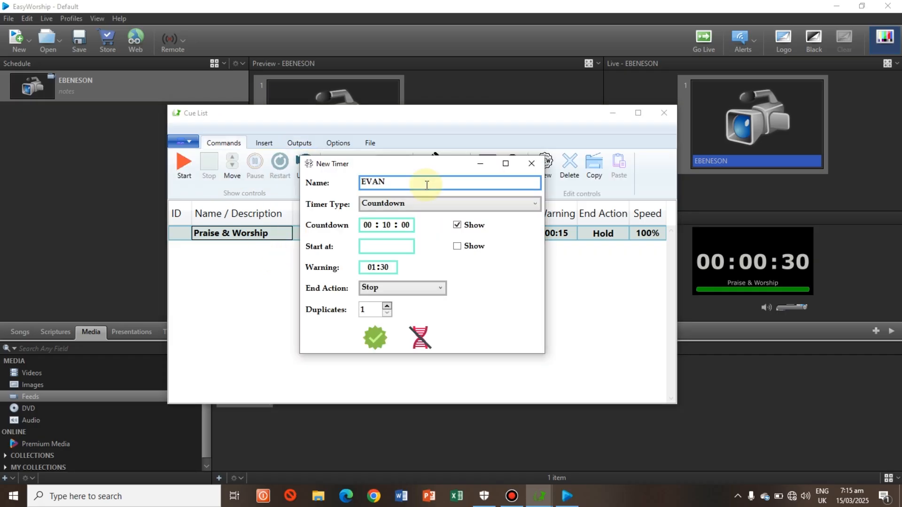
left_click(388, 228)
left_click(369, 265)
type("0015")
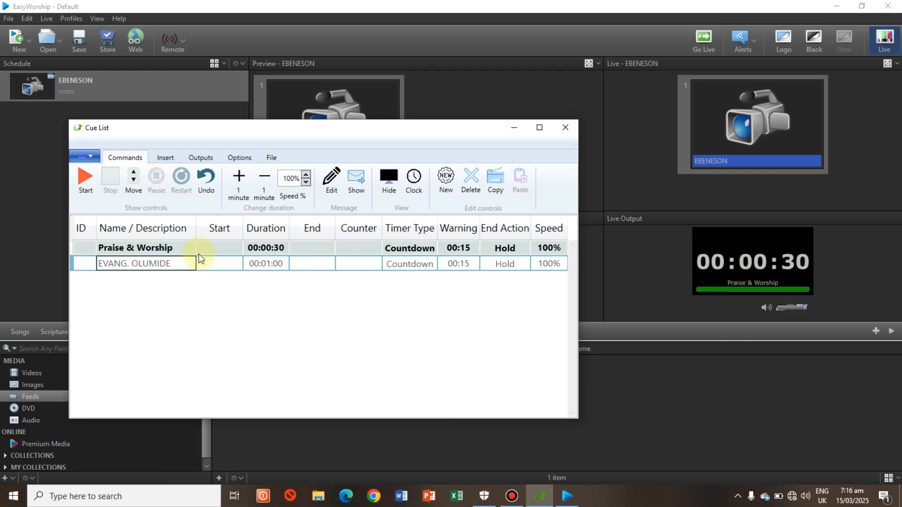
Step: Cue the speaker's one-minute timer and start it, trying out pause and restart before stopping it
left_click(136, 180)
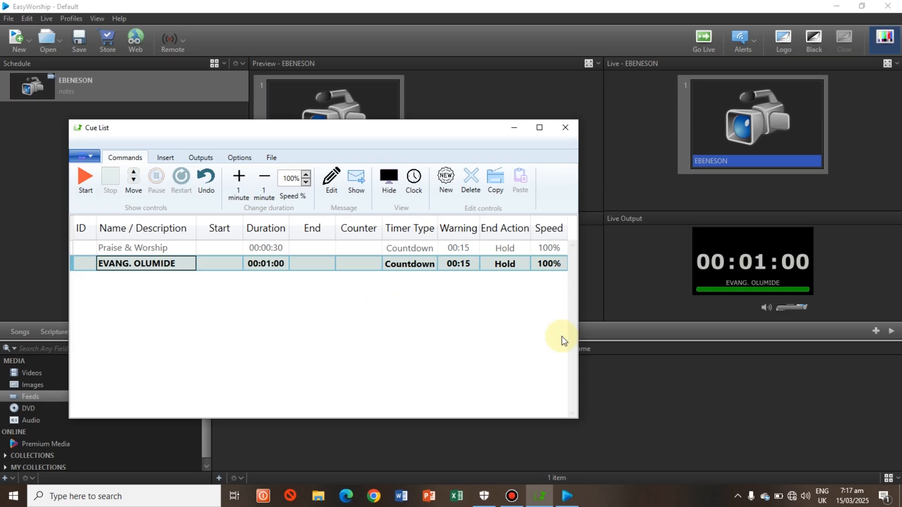
left_click(85, 180)
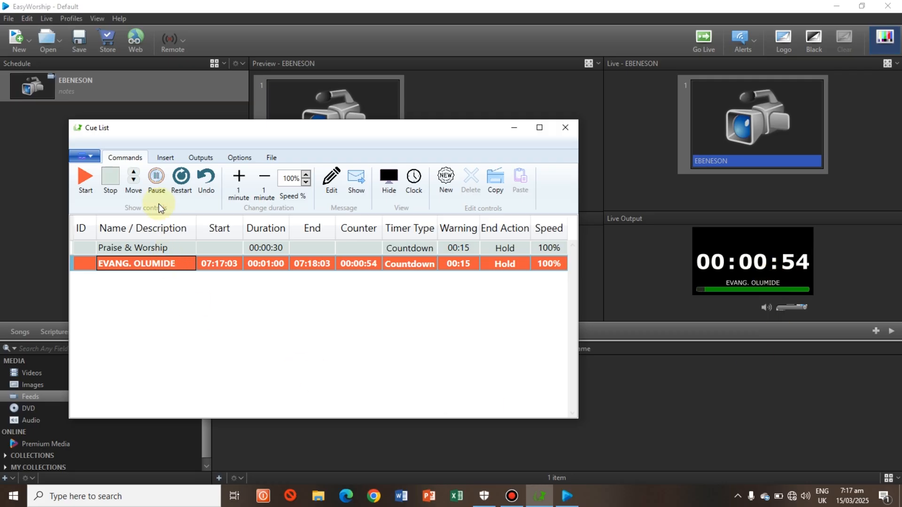
left_click(158, 180)
left_click(181, 179)
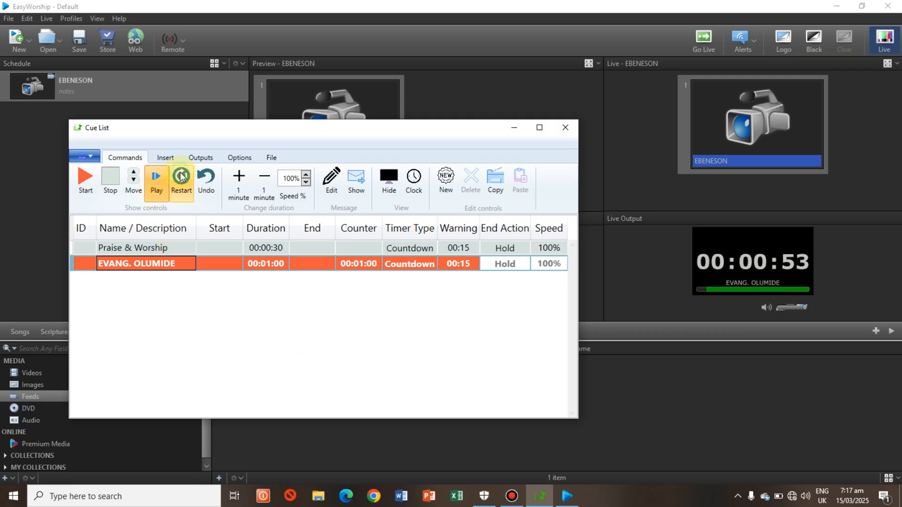
left_click(112, 181)
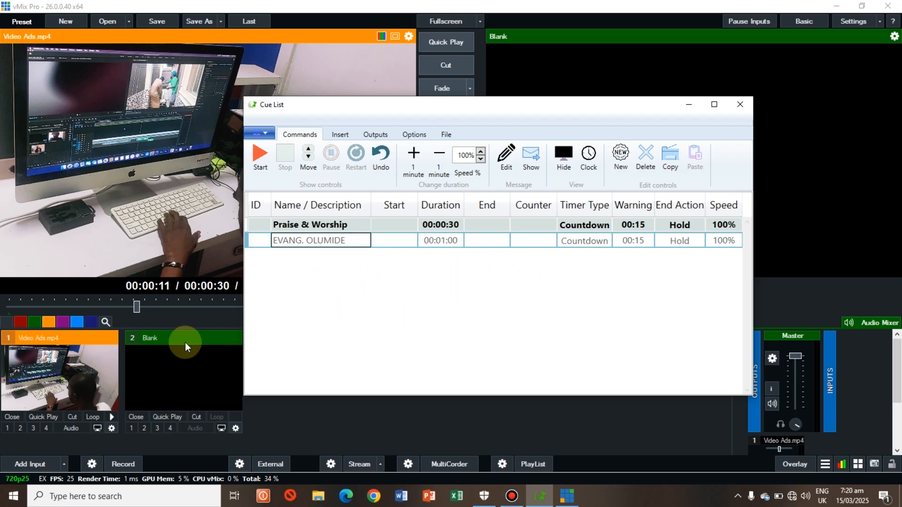
Step: Check that CueTimer's NDI output is enabled, and add the CueTimer NDI source as an input in vMix
left_click(384, 135)
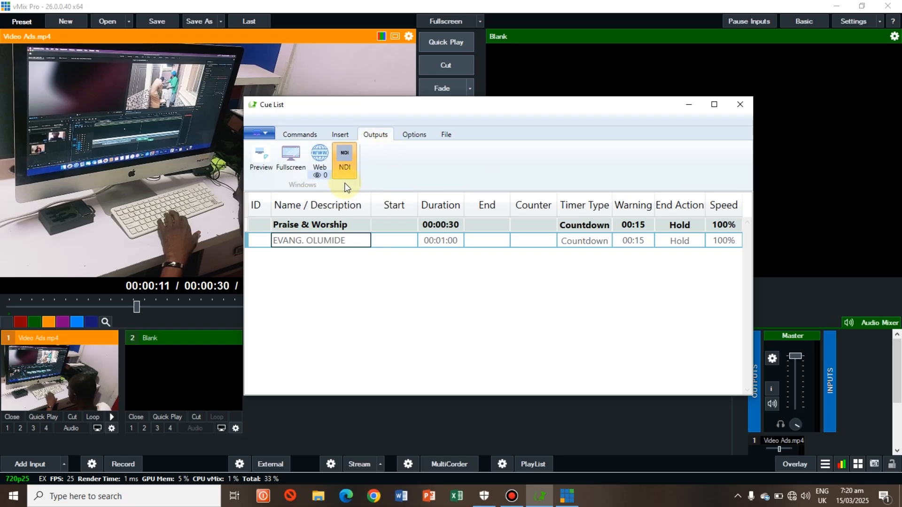
left_click(310, 135)
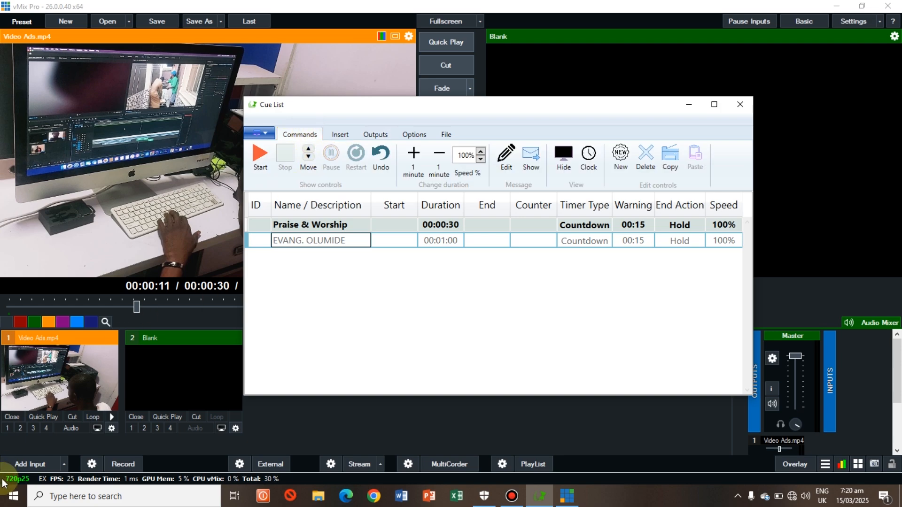
left_click(25, 465)
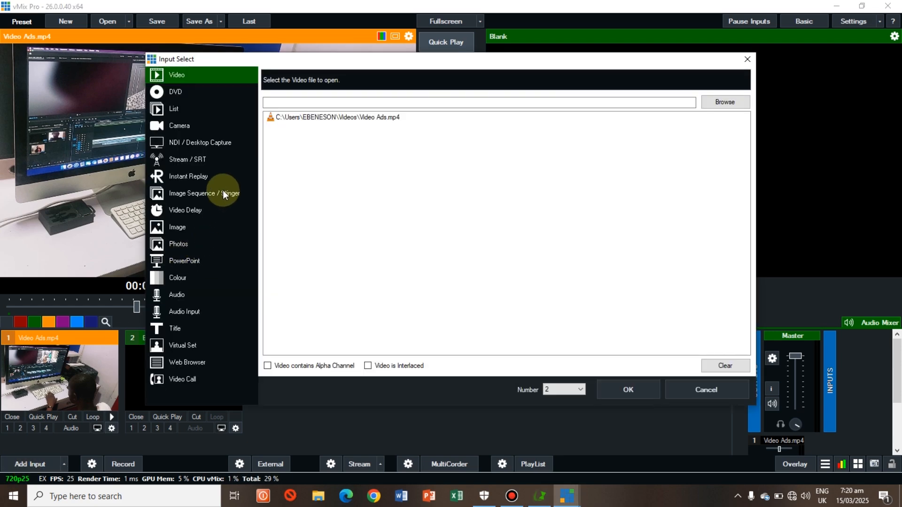
left_click(203, 143)
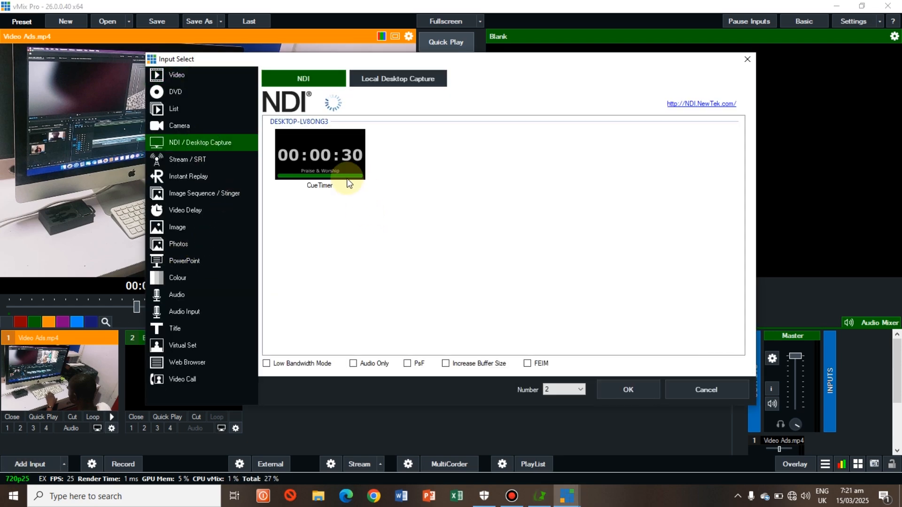
left_click(337, 157)
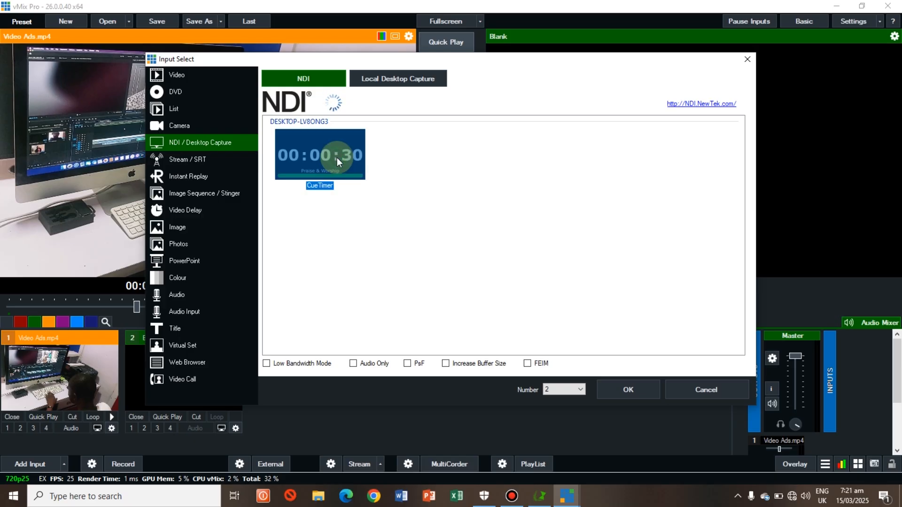
left_click(632, 390)
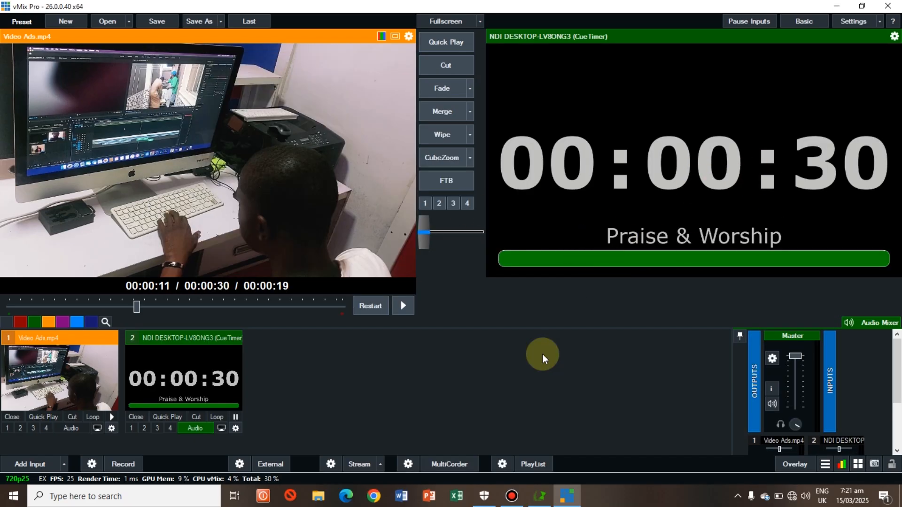
Step: Switch to CueTimer and start the Praise & Worship countdown
left_click(539, 496)
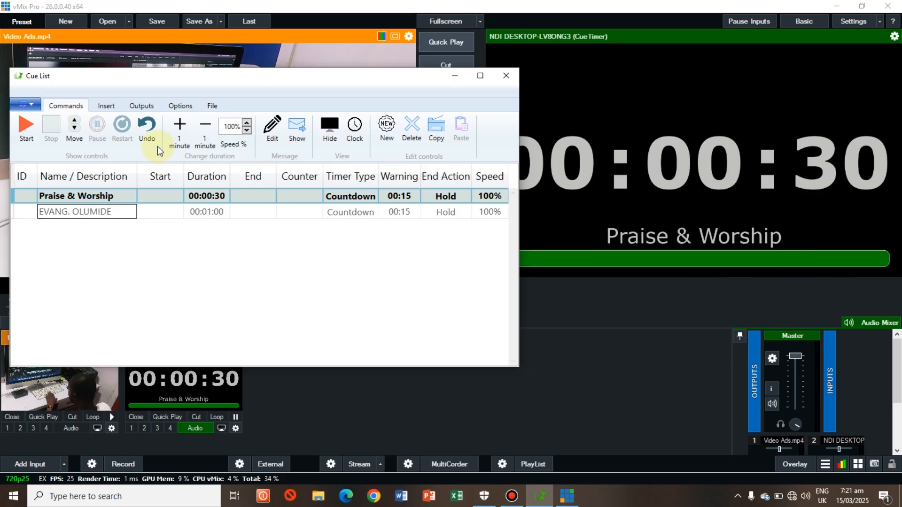
left_click(28, 130)
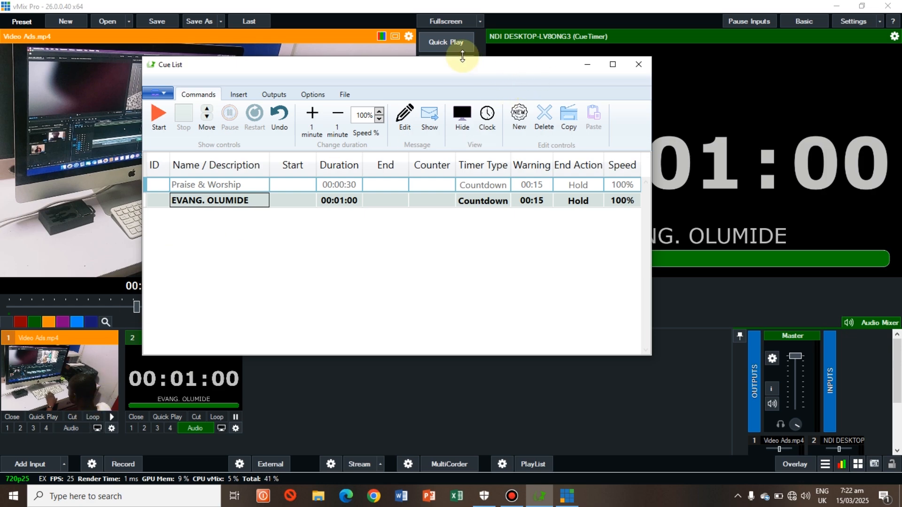
Step: Return to vMix, play Video Ads.mp4 on the output and overlay the CueTimer input on channel 1
left_click(446, 42)
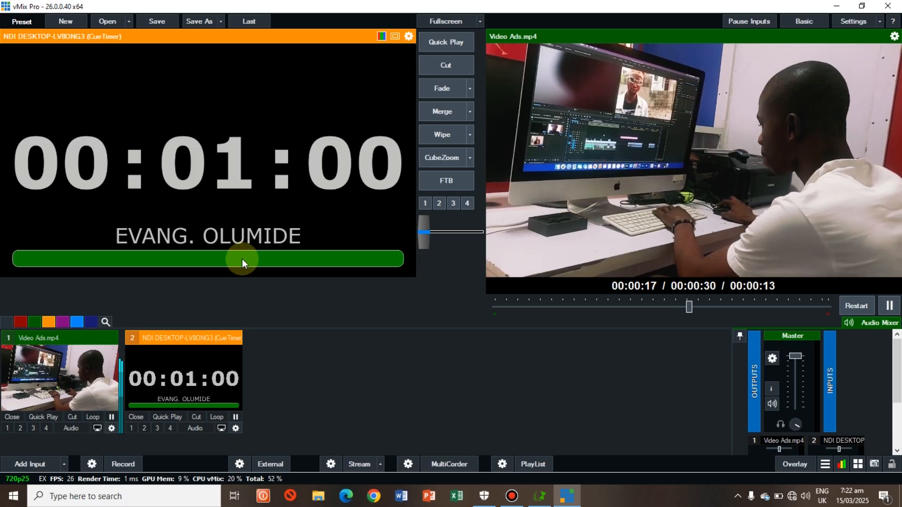
left_click(131, 428)
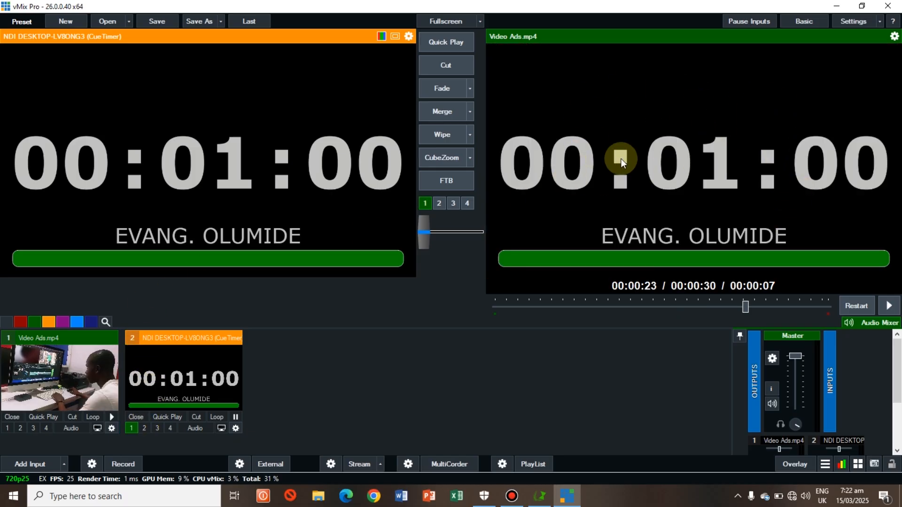
Step: Remove the CueTimer input's black background by enabling a black Colour Key and slightly adjusting the Luma Key
right_click(202, 368)
left_click(169, 111)
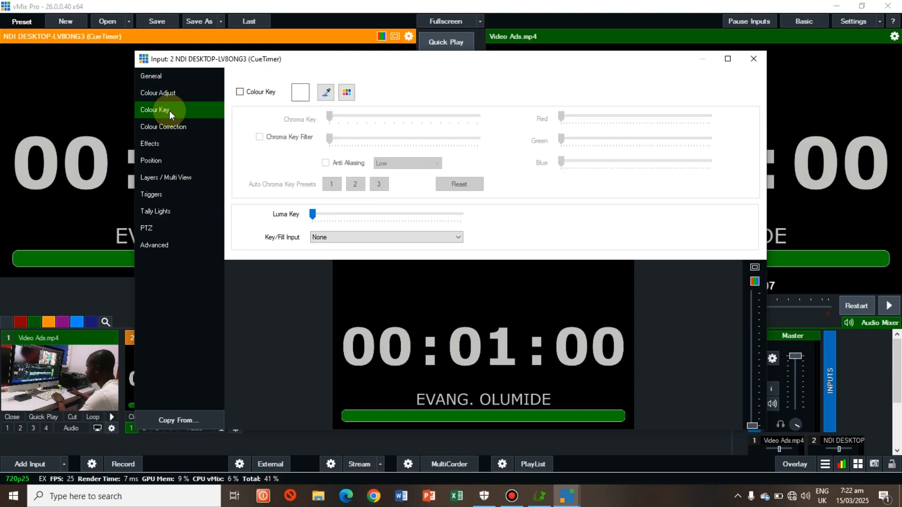
left_click(244, 92)
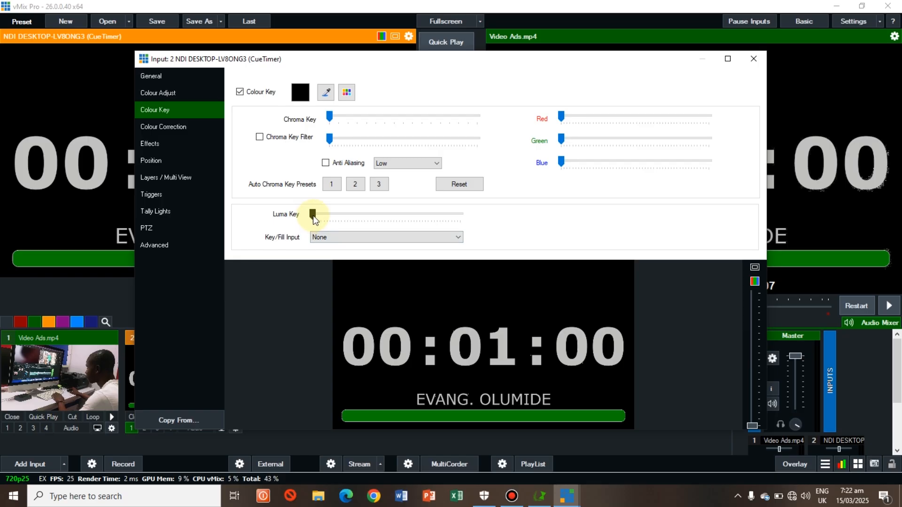
left_click_drag(314, 218, 316, 219)
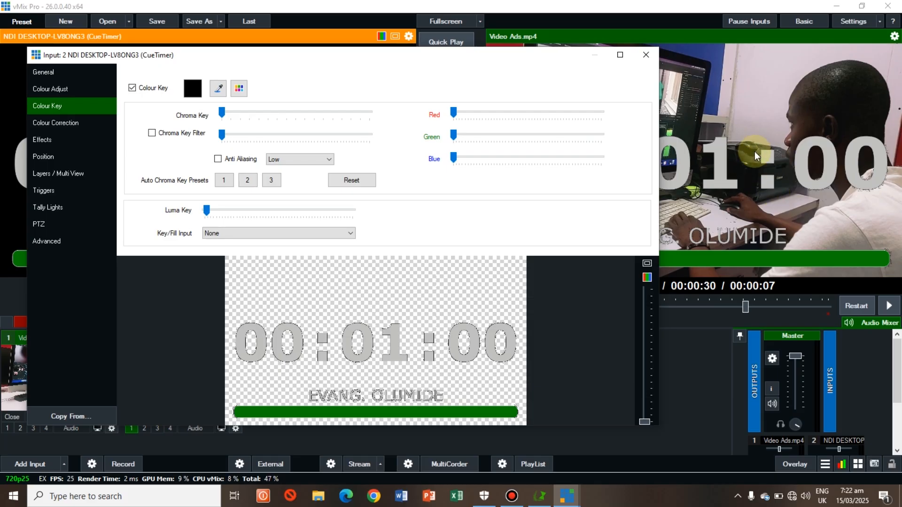
left_click(645, 55)
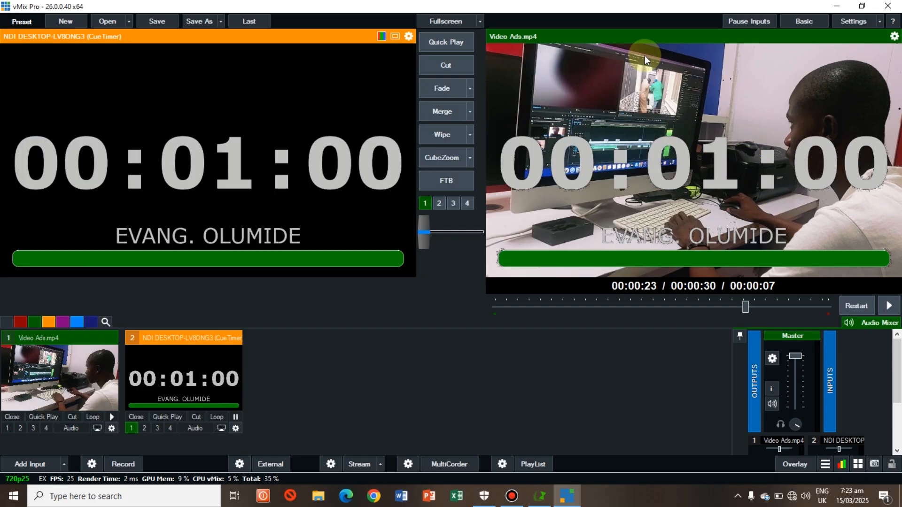
Step: Start the speaker's one-minute countdown in CueTimer, and restart Video Ads.mp4 on the vMix output
left_click(541, 496)
left_click(158, 115)
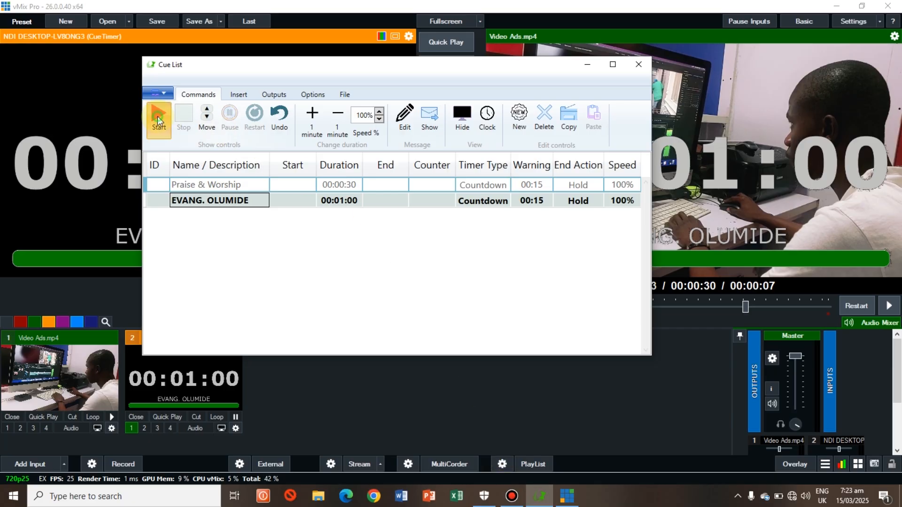
left_click(725, 201)
left_click(861, 312)
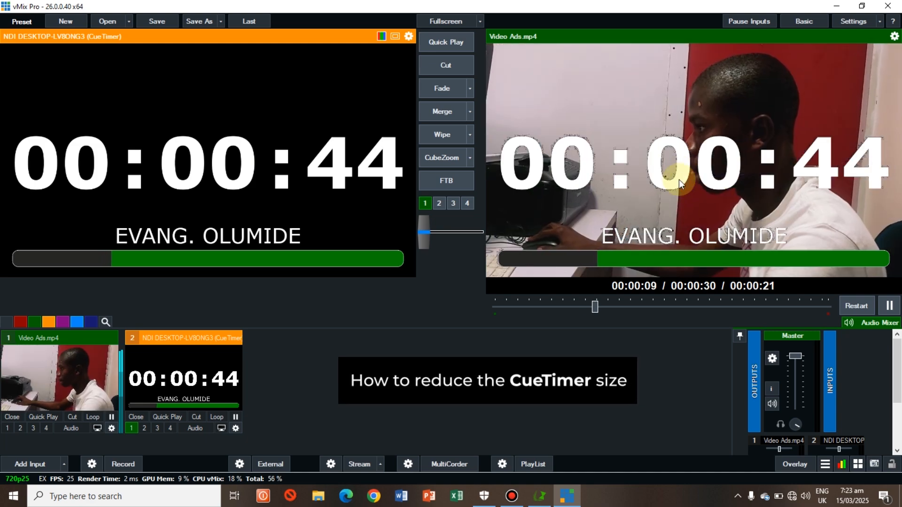
Step: Shrink the CueTimer input to a zoom of 0.1905 and position it in the upper-right corner of the video frame
right_click(213, 382)
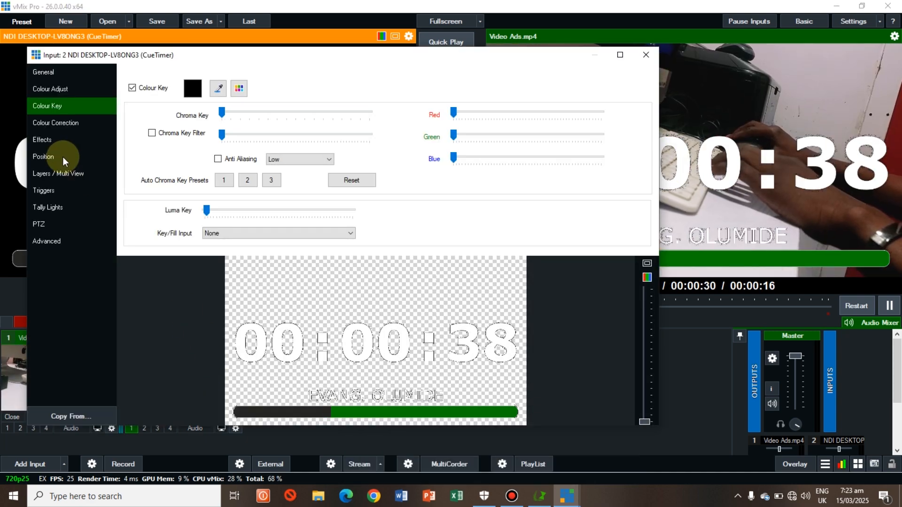
left_click(63, 157)
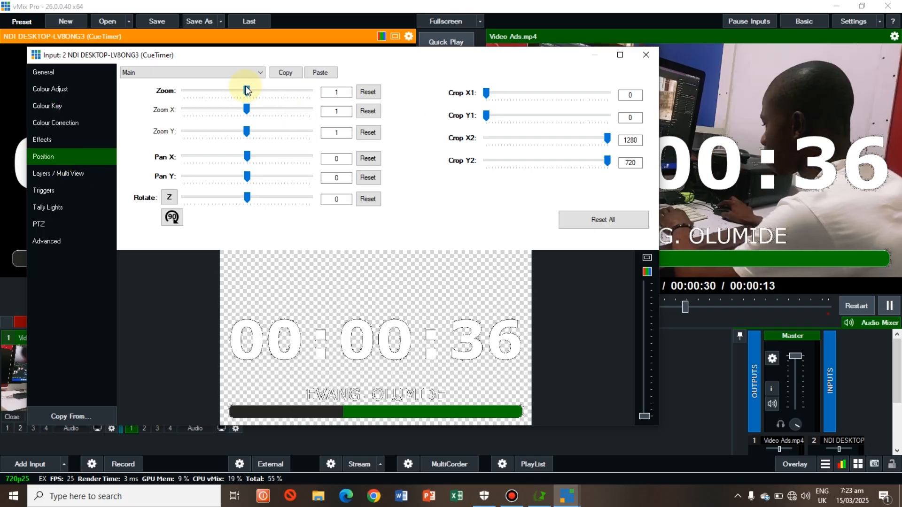
left_click_drag(246, 91, 224, 101)
left_click_drag(368, 346, 422, 287)
left_click_drag(245, 91, 201, 92)
left_click_drag(418, 287, 470, 277)
left_click_drag(202, 92, 196, 92)
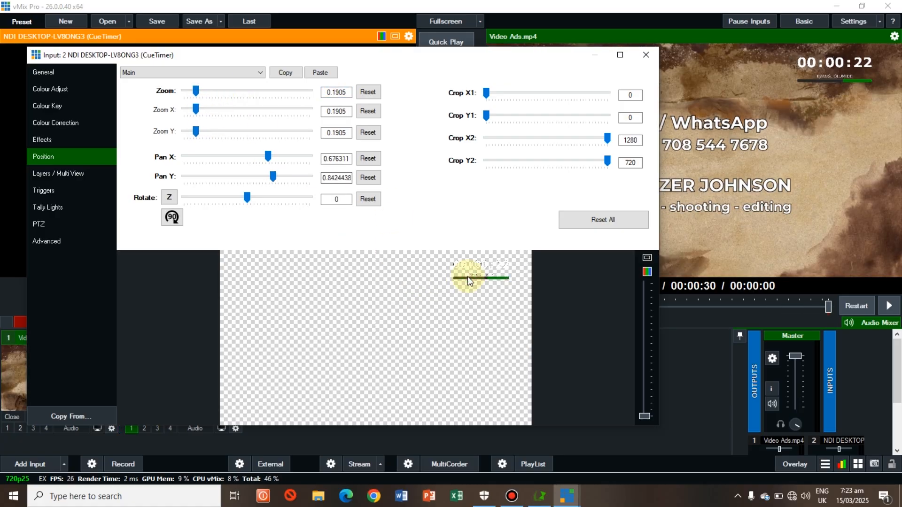
left_click_drag(467, 276, 484, 274)
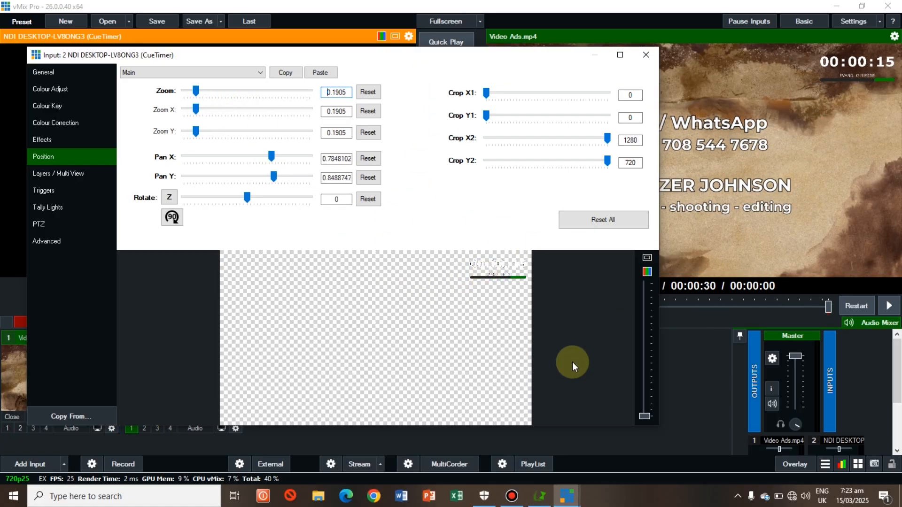
left_click(647, 55)
Step: Load Video Ads.mp4 into the preview and start its playback on the output
left_click(78, 388)
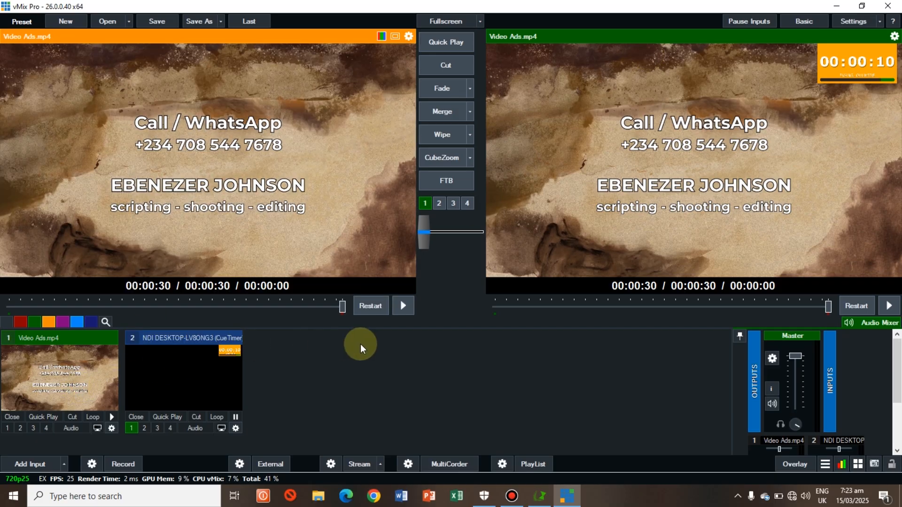
left_click(889, 306)
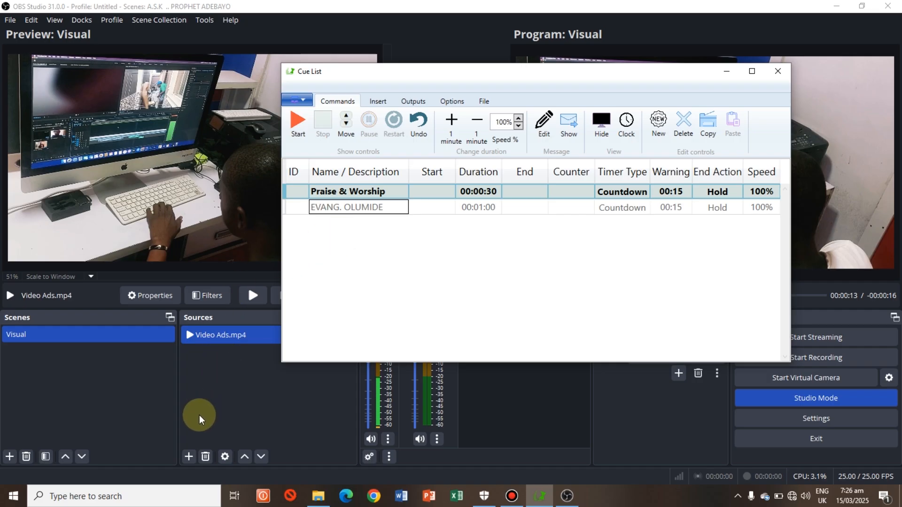
Step: Add a new NDI Source named EBENESON to the Visual scene, using DESKTOP-LV8ONG3 (CueTimer) as its source
left_click(189, 457)
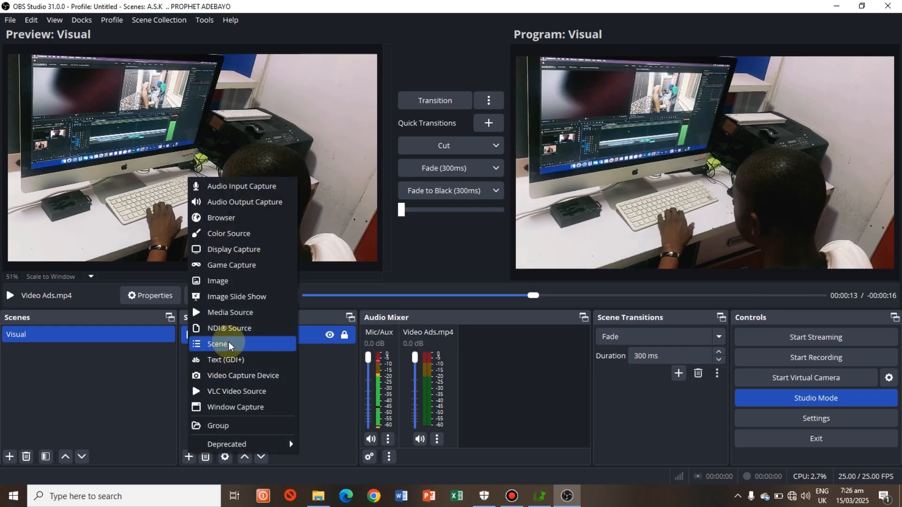
left_click(255, 328)
type("EBENESON")
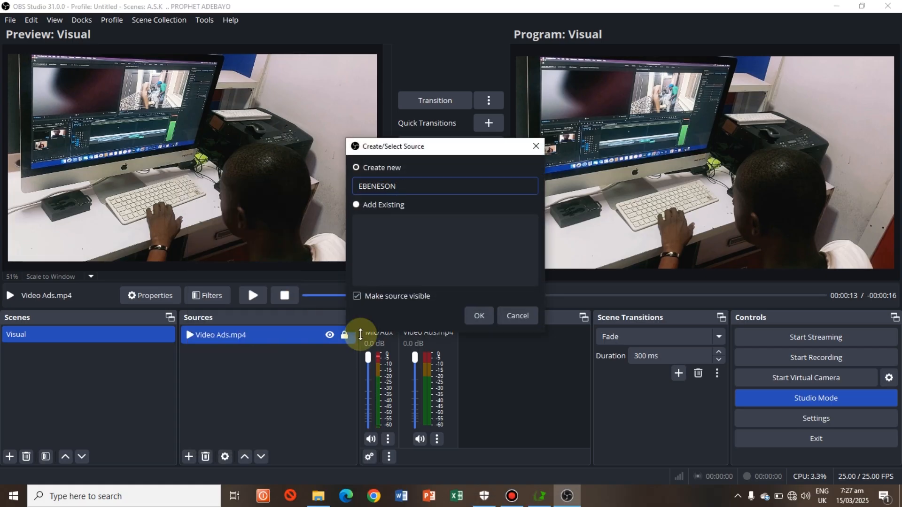
left_click(479, 315)
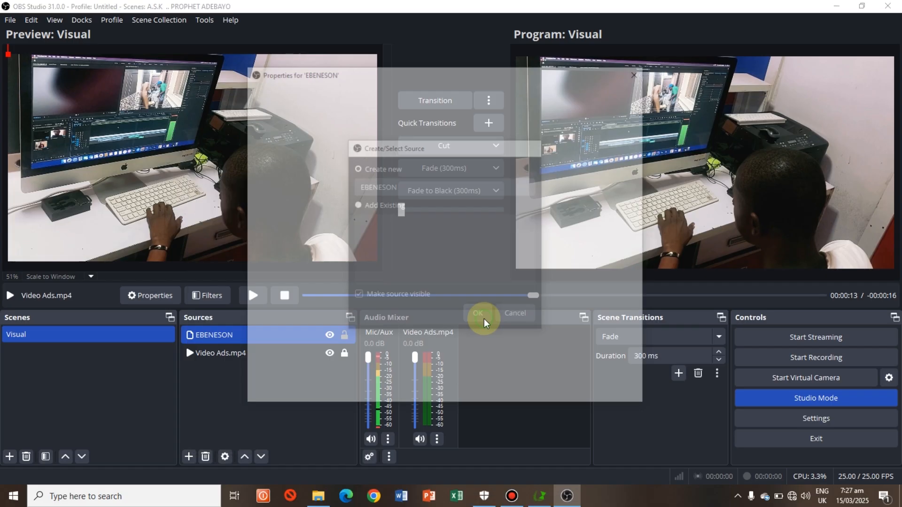
left_click(624, 250)
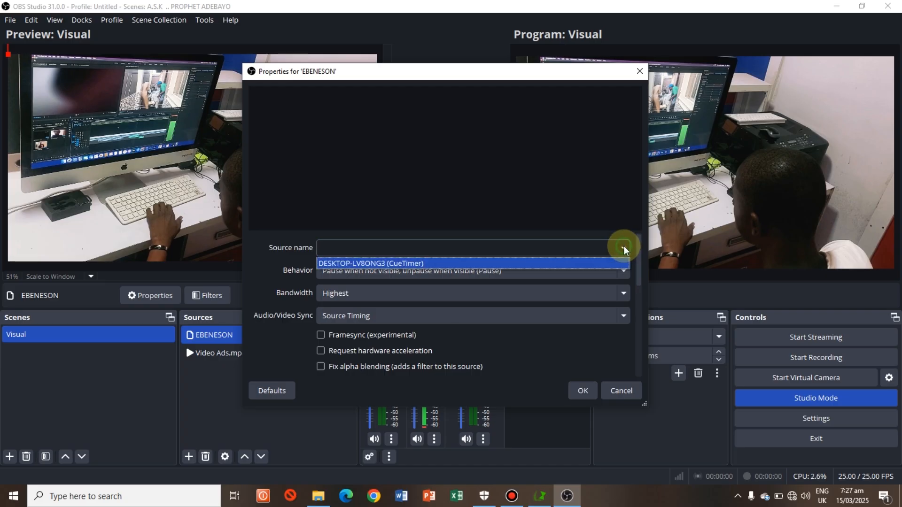
left_click(413, 264)
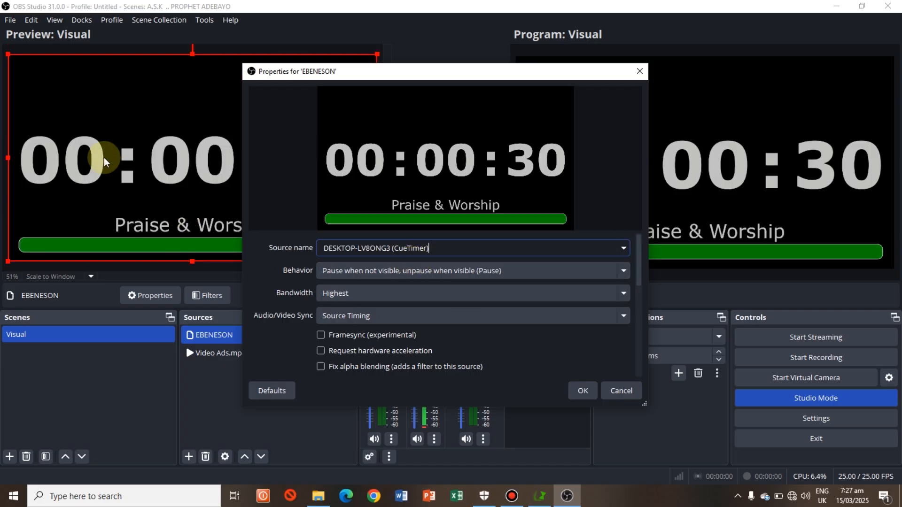
left_click(589, 398)
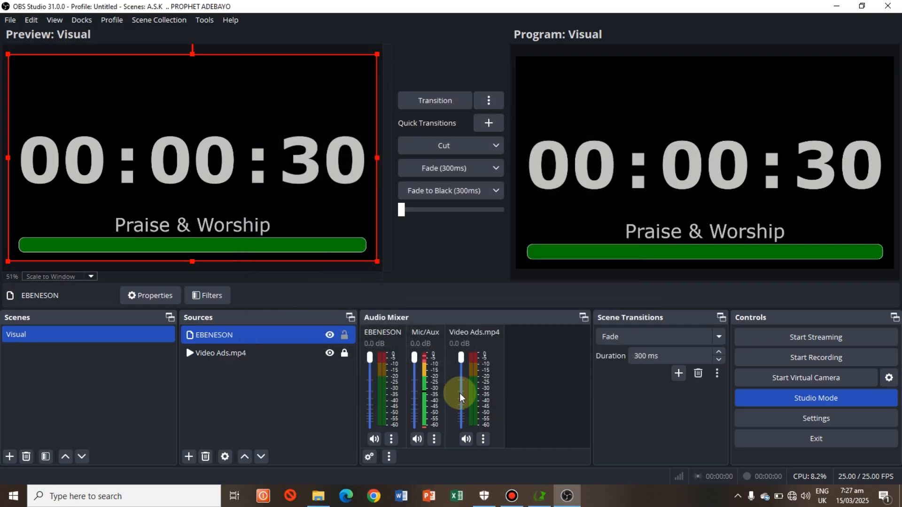
Step: Switch to CueTimer, cue and start the speaker's one-minute countdown, and move the Cue List window clear of the OBS preview and program views
left_click(542, 496)
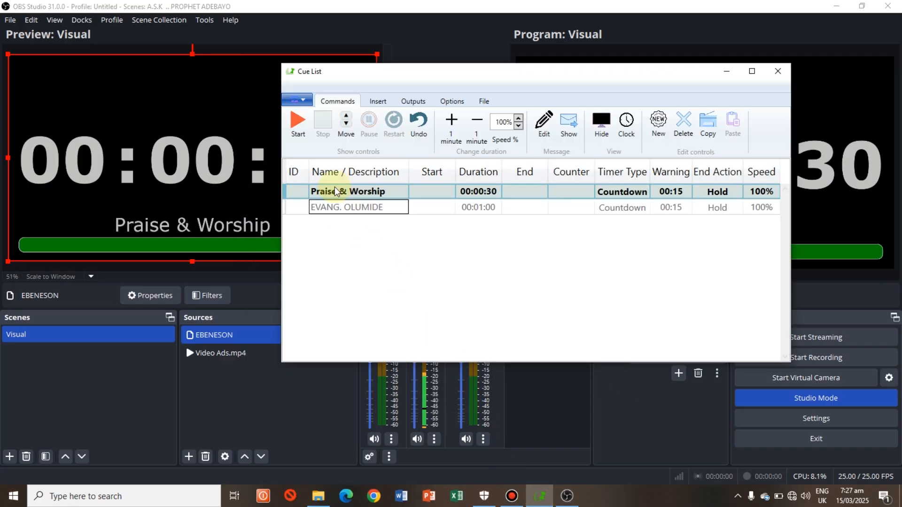
left_click(348, 131)
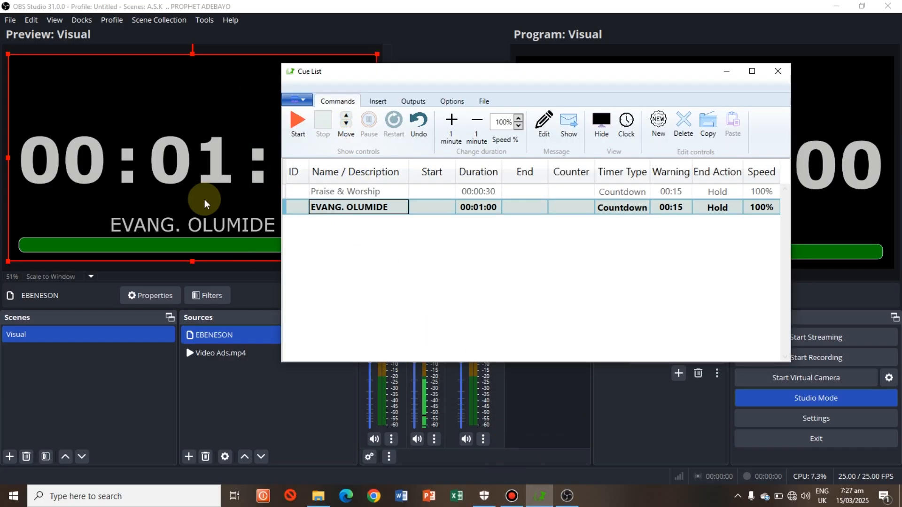
left_click(298, 123)
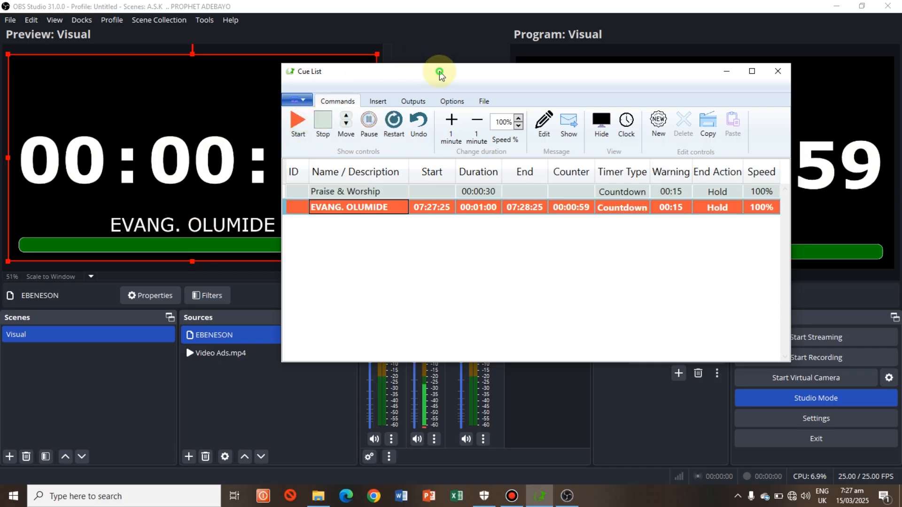
left_click_drag(437, 74, 344, 202)
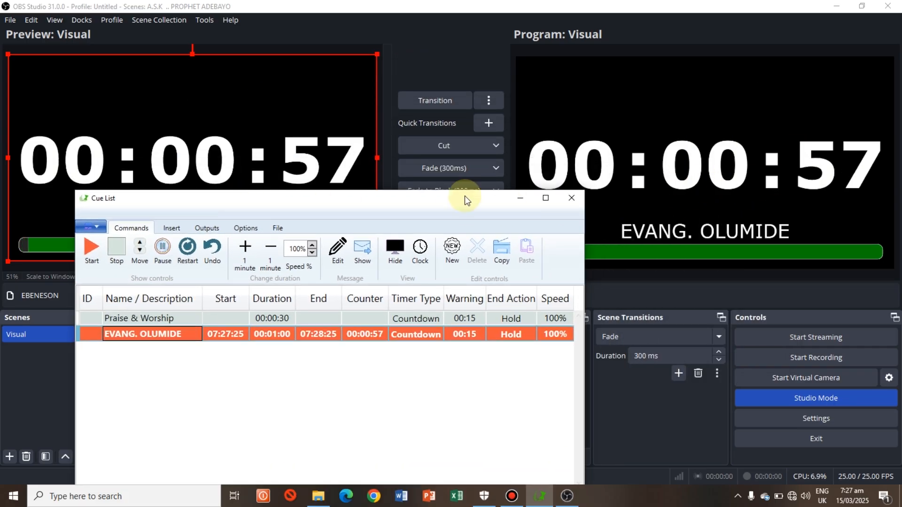
left_click_drag(464, 196, 685, 325)
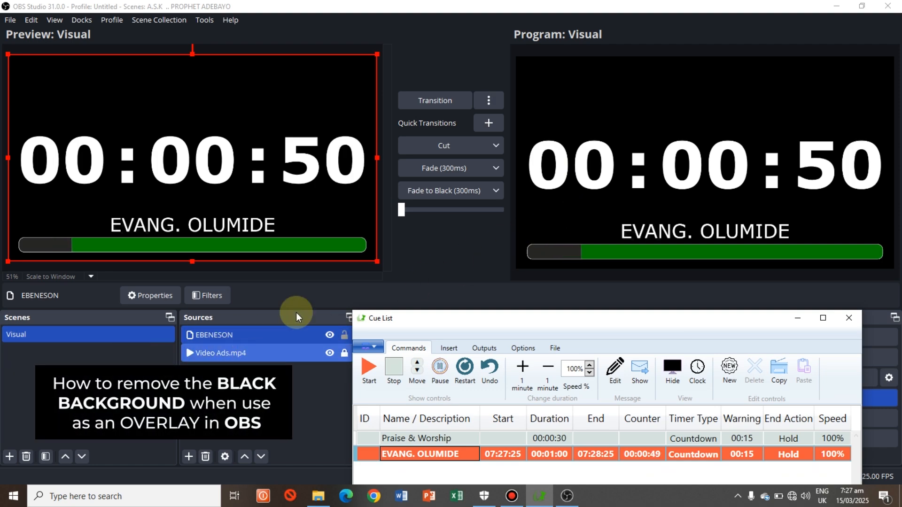
Step: Add a Color Key effect filter to the EBENESON source in OBS Studio, keeping the default filter name
left_click(277, 340)
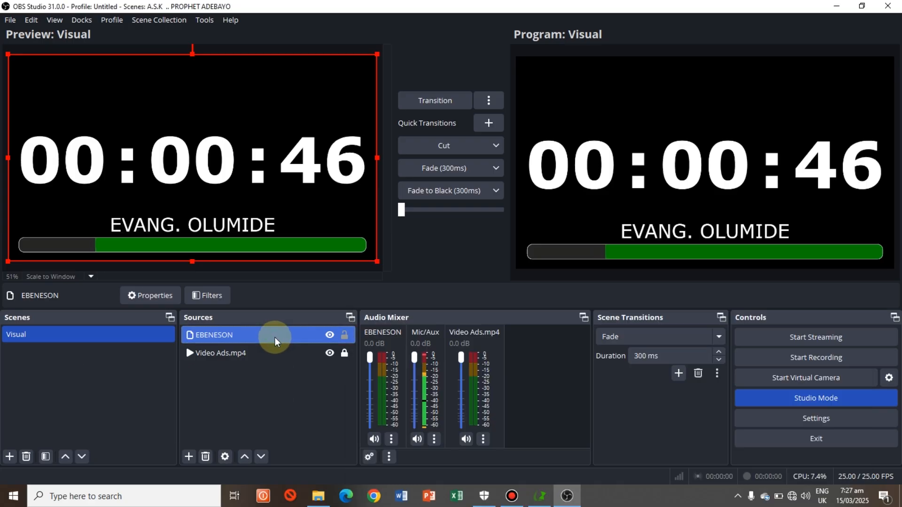
left_click(208, 295)
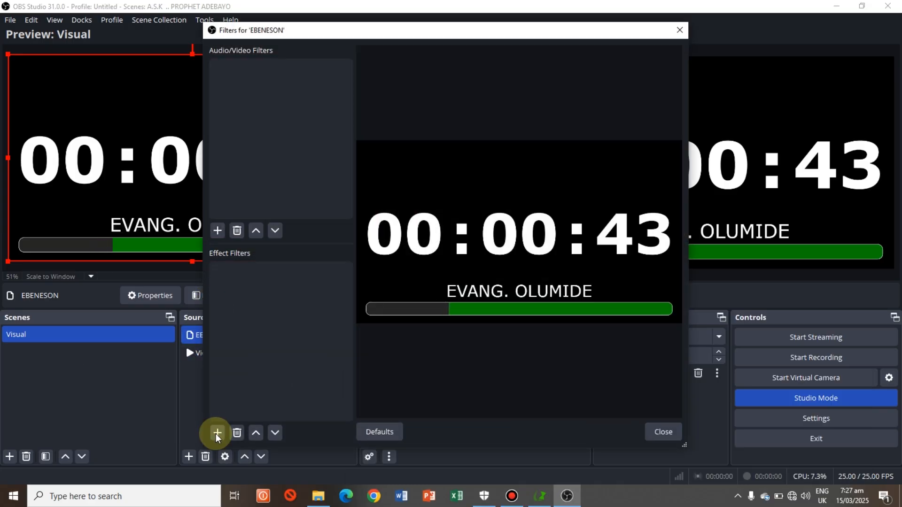
left_click(217, 433)
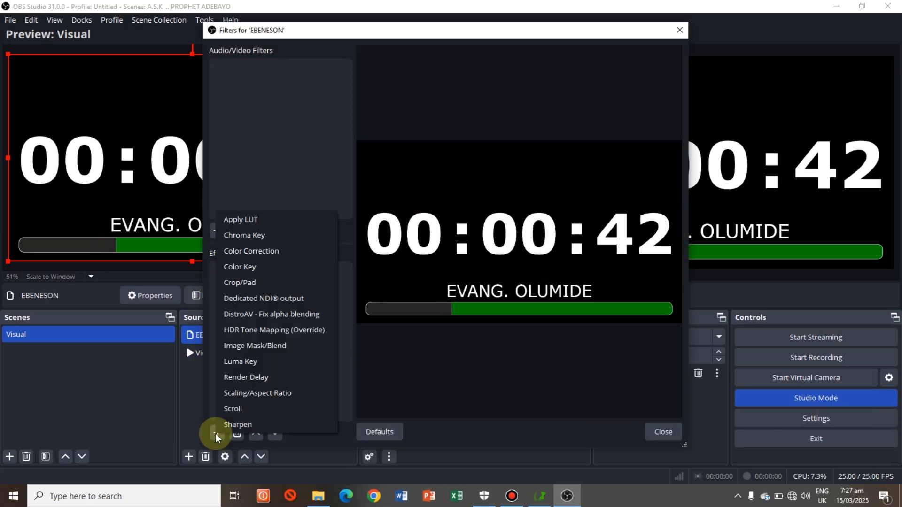
left_click(254, 269)
left_click(415, 256)
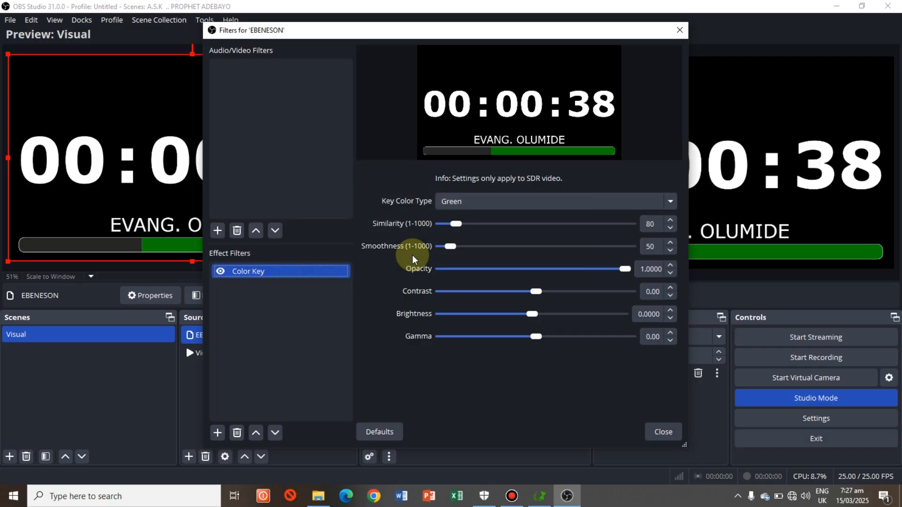
Step: Set the filter's key colour type to Custom Color with black #000000, and close the filter settings
left_click(671, 201)
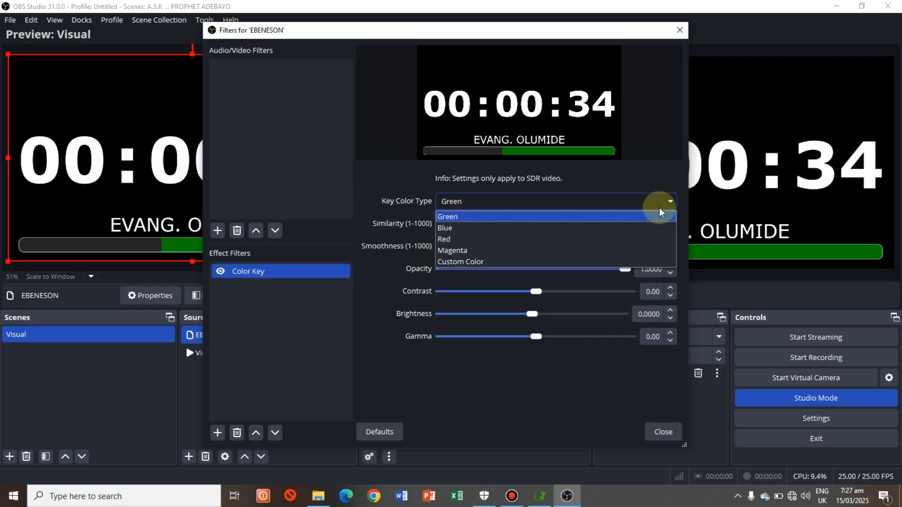
left_click(482, 262)
left_click(588, 228)
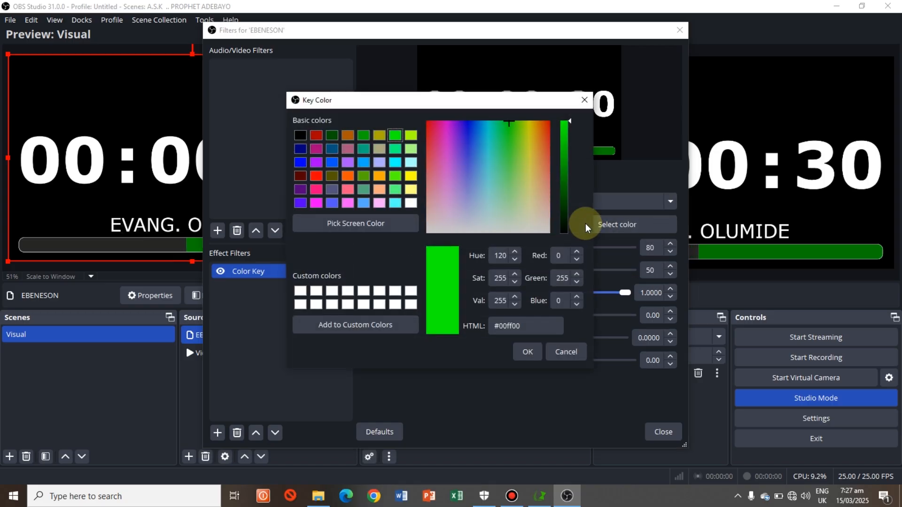
left_click(301, 136)
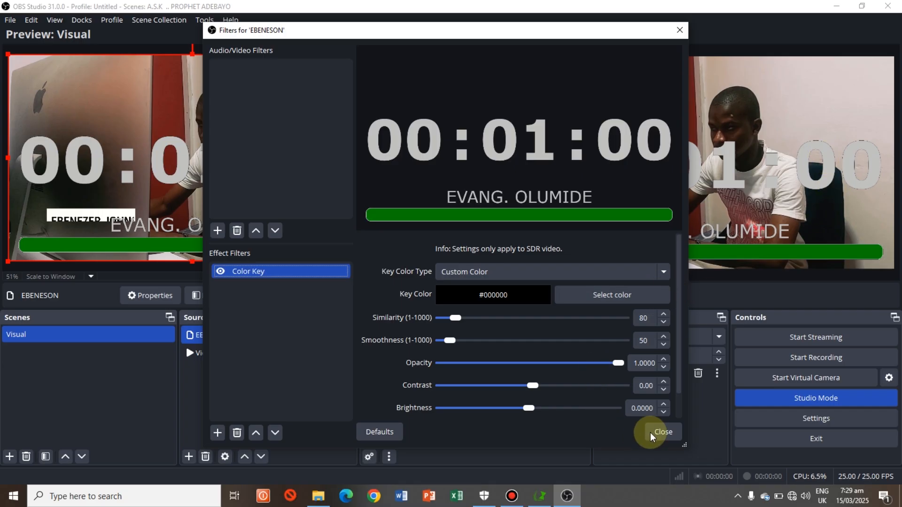
left_click(672, 436)
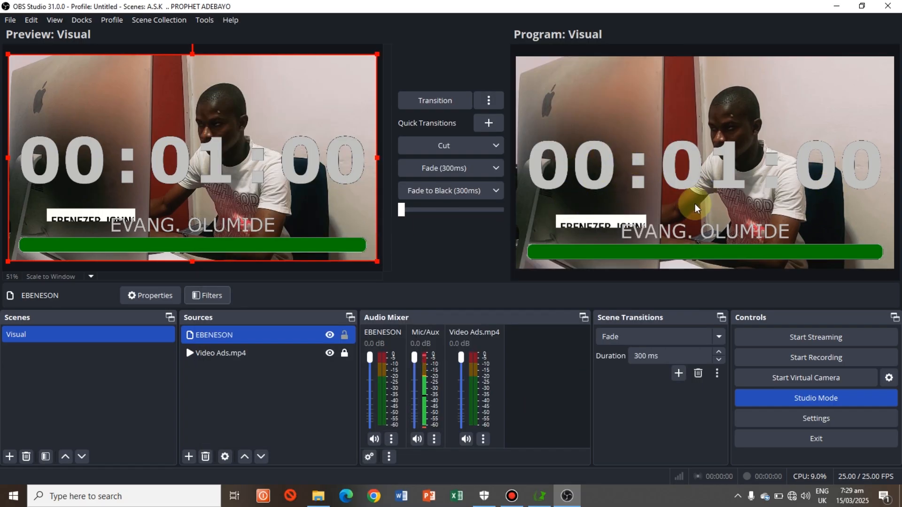
Step: Select the Video Ads.mp4 source, and start the speaker's one-minute countdown again in CueTimer
left_click(210, 353)
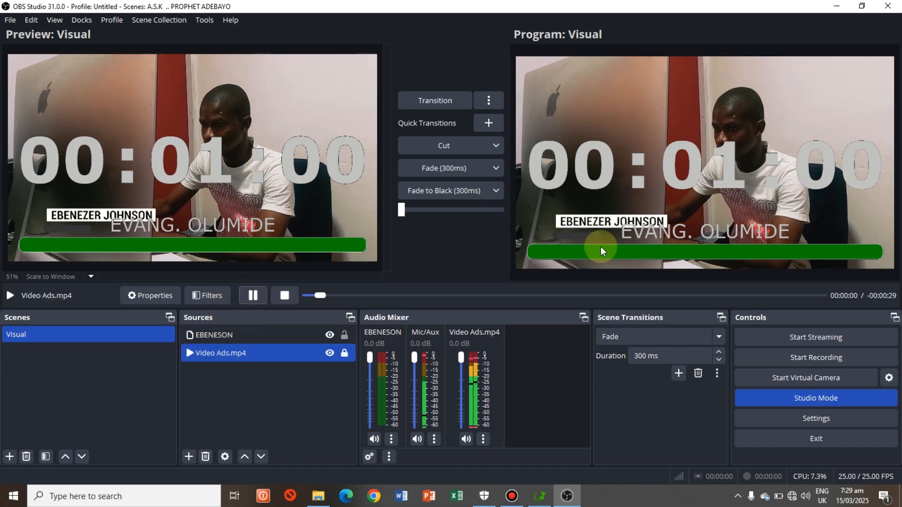
left_click(539, 496)
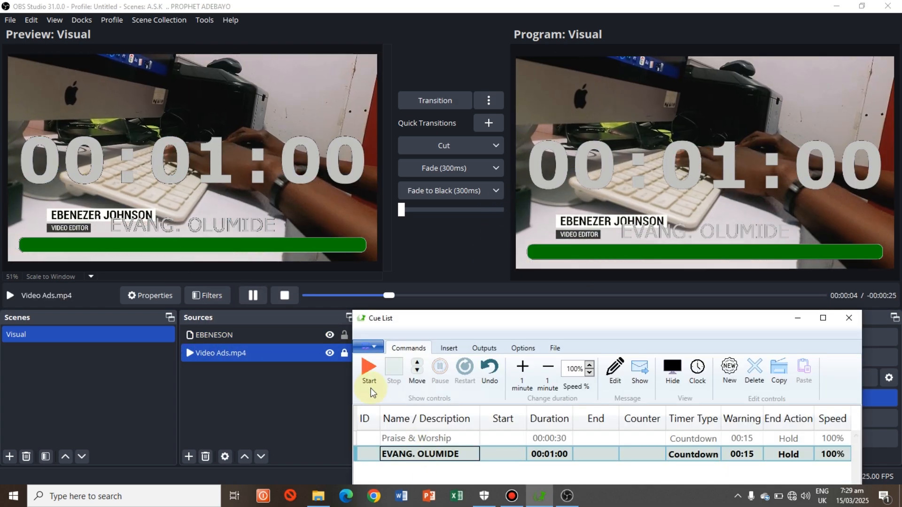
left_click(374, 377)
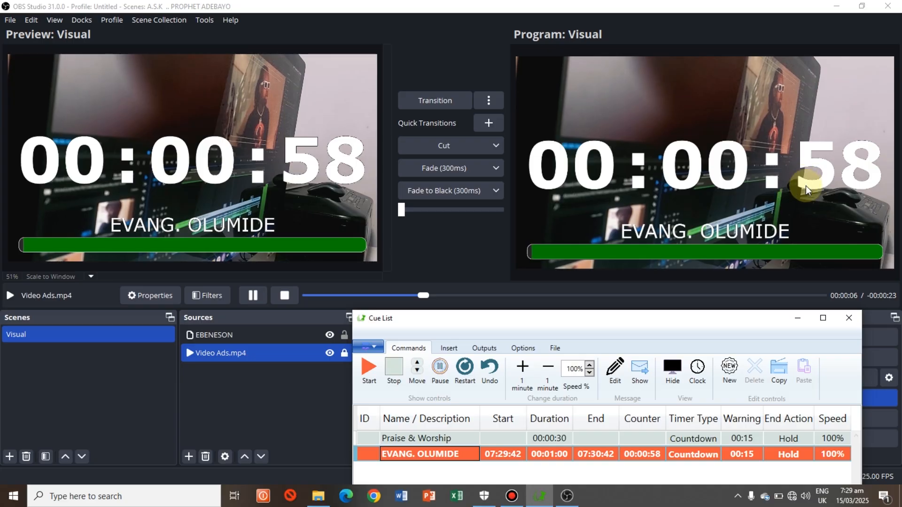
Step: Shrink the EBENESON timer into the video frame's upper-right corner, about 889 px from its left edge, and select the Video Ads.mp4 source
left_click(238, 337)
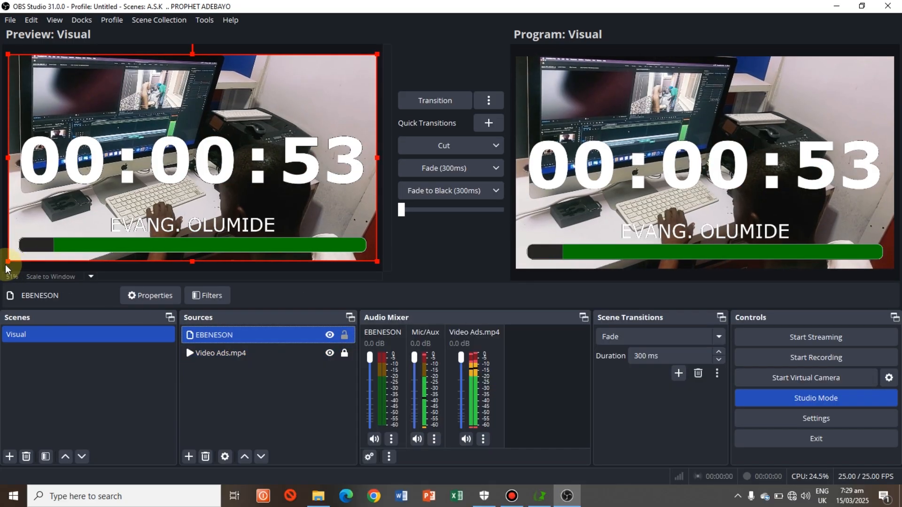
left_click_drag(8, 261, 265, 117)
mouse_move(315, 84)
left_mouse_down()
mouse_move(330, 74)
mouse_move(314, 76)
left_mouse_up()
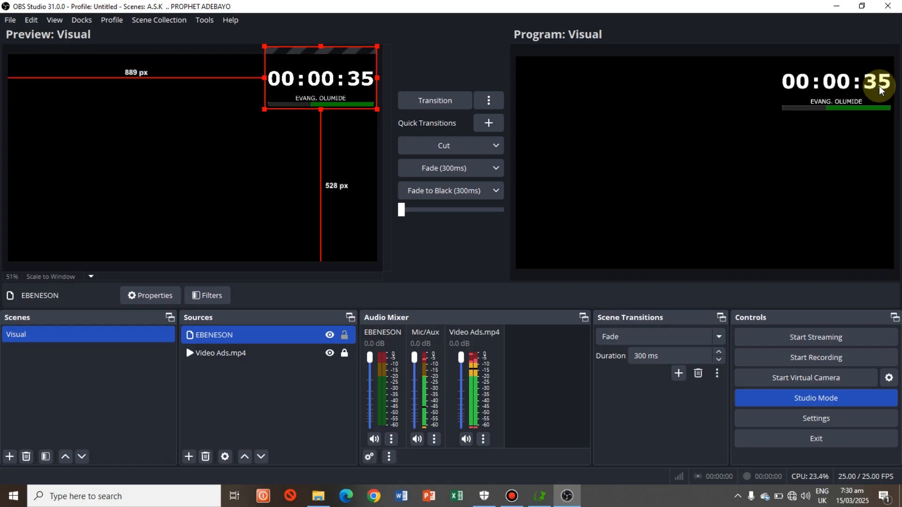
left_click(226, 353)
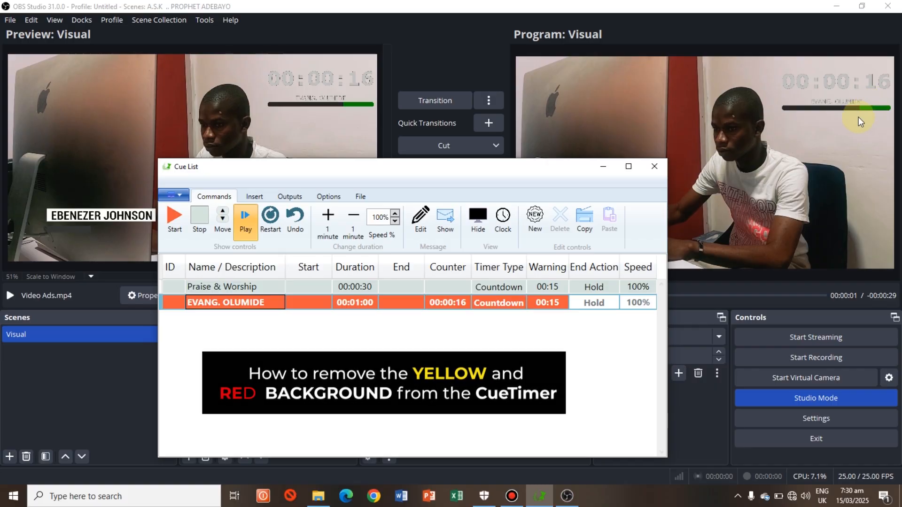
Step: In CueTimer's Colors & Animations preferences, make the WARNING state's border and background colours transparent
left_click(329, 196)
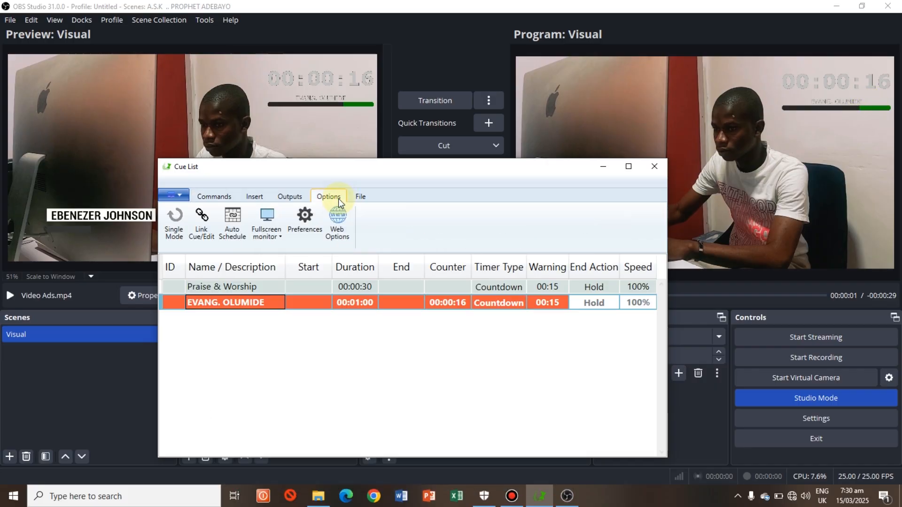
left_click(305, 230)
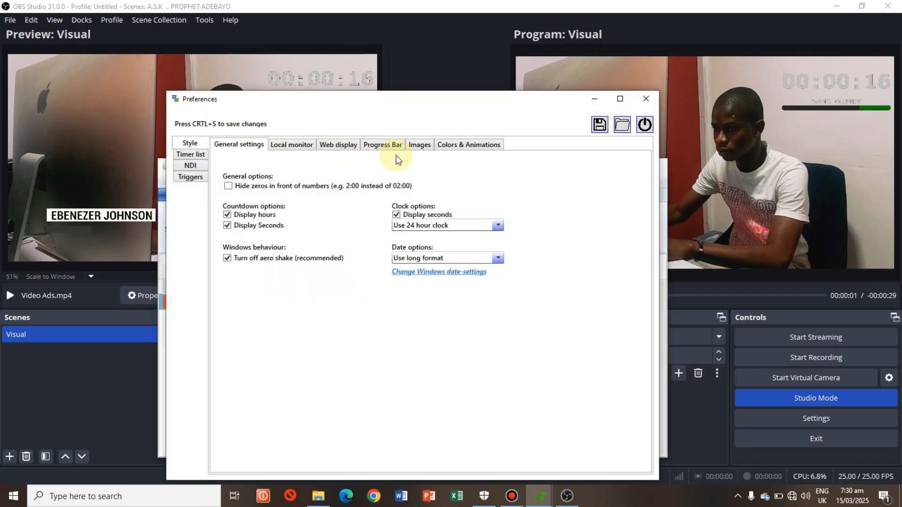
left_click(468, 145)
left_click_drag(642, 205, 644, 310)
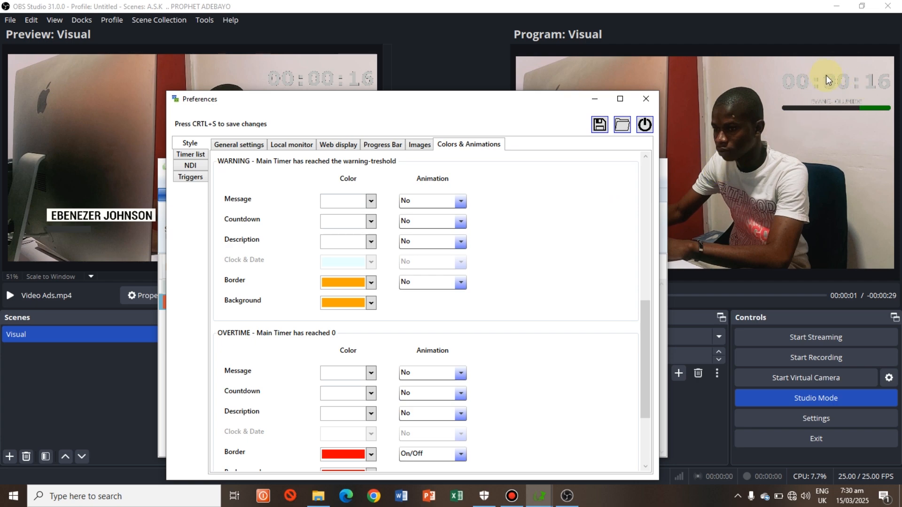
left_click(371, 283)
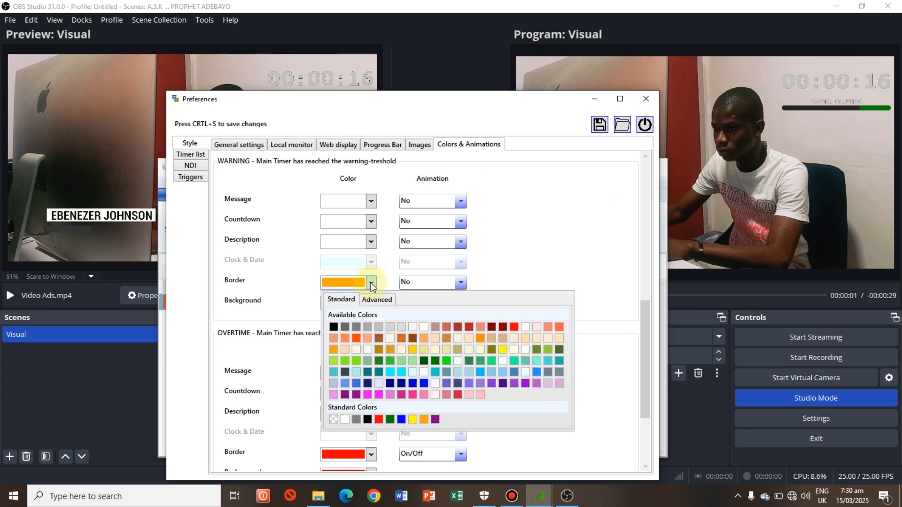
left_click(333, 419)
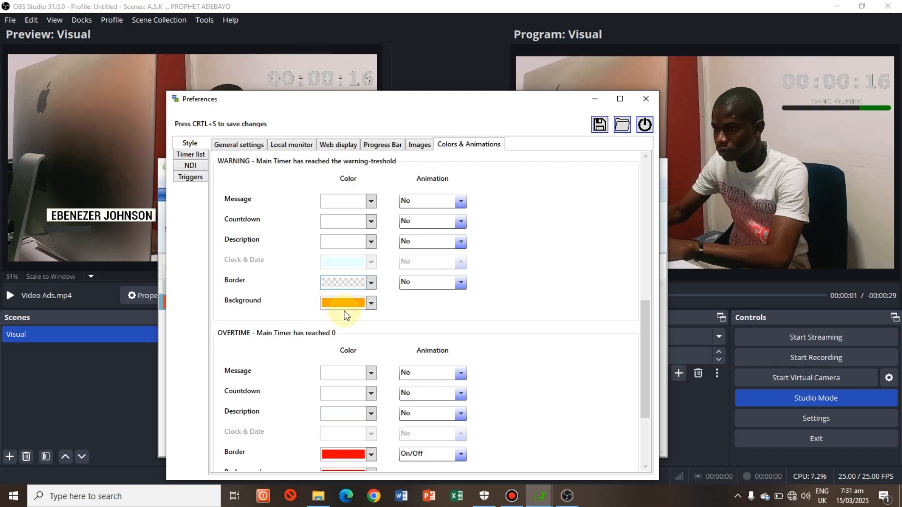
left_click(372, 303)
left_click(333, 440)
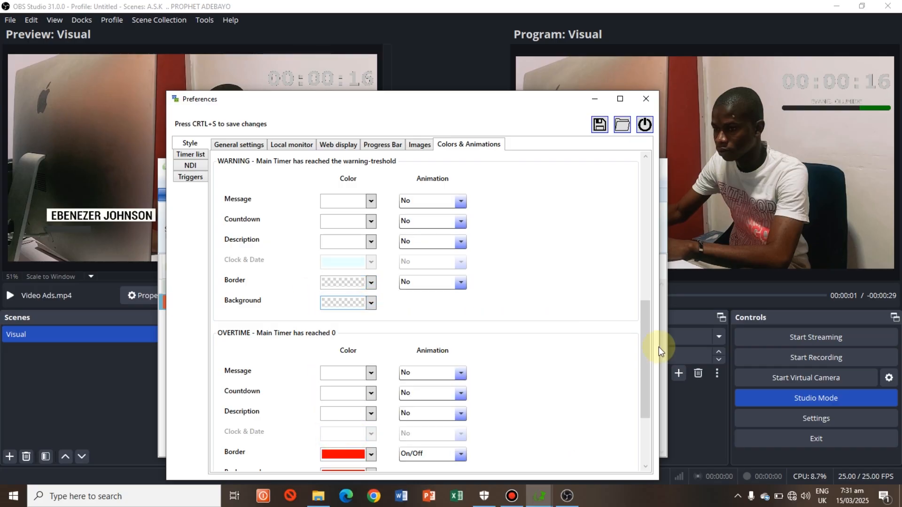
Step: Make the OVERTIME state's border and background colours transparent, close the preferences, and resume the speaker's paused countdown
scroll(630, 357, "down", 3)
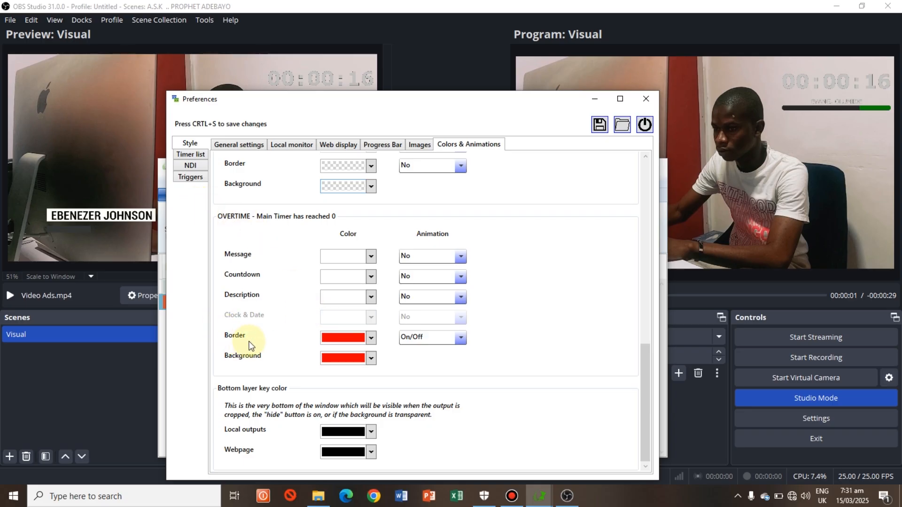
left_click(371, 342)
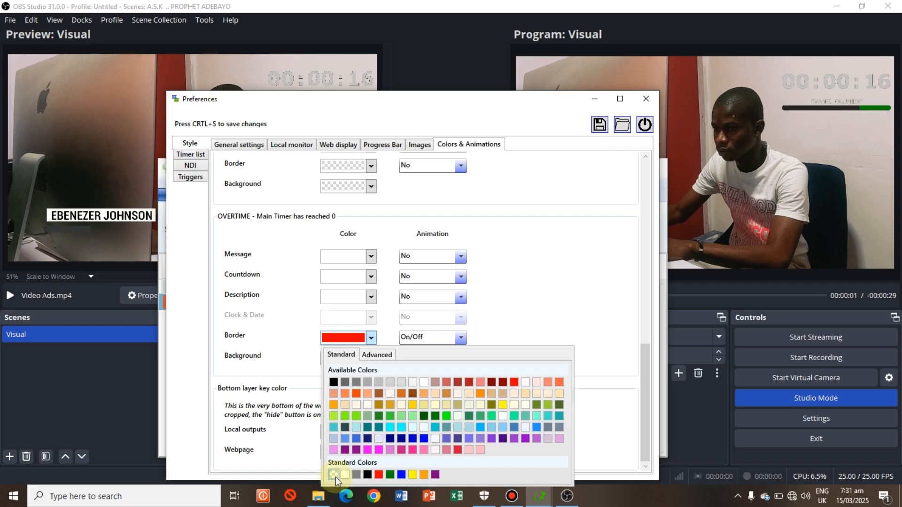
left_click(334, 477)
left_click(372, 360)
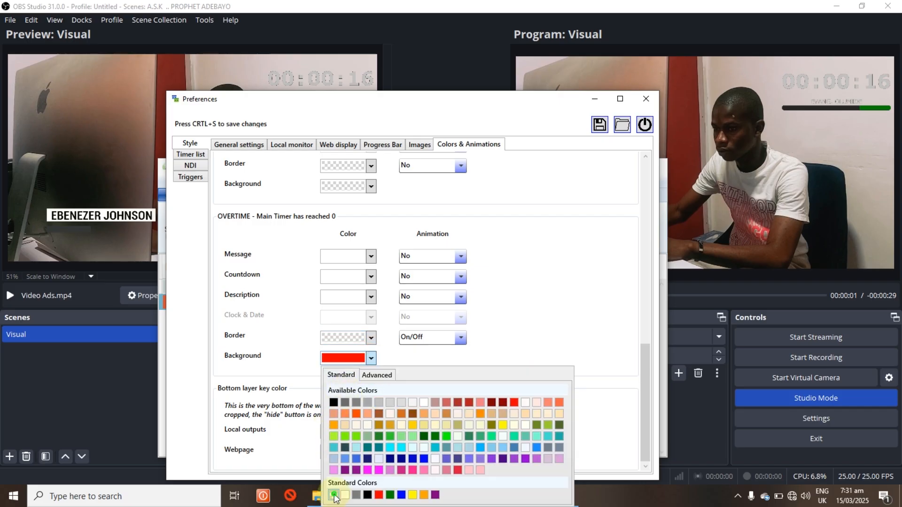
left_click(334, 495)
left_click(646, 100)
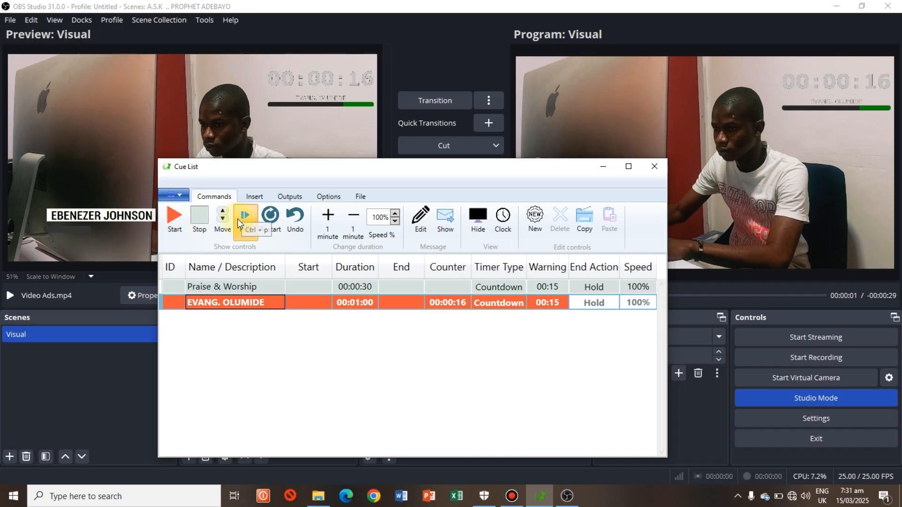
left_click(242, 219)
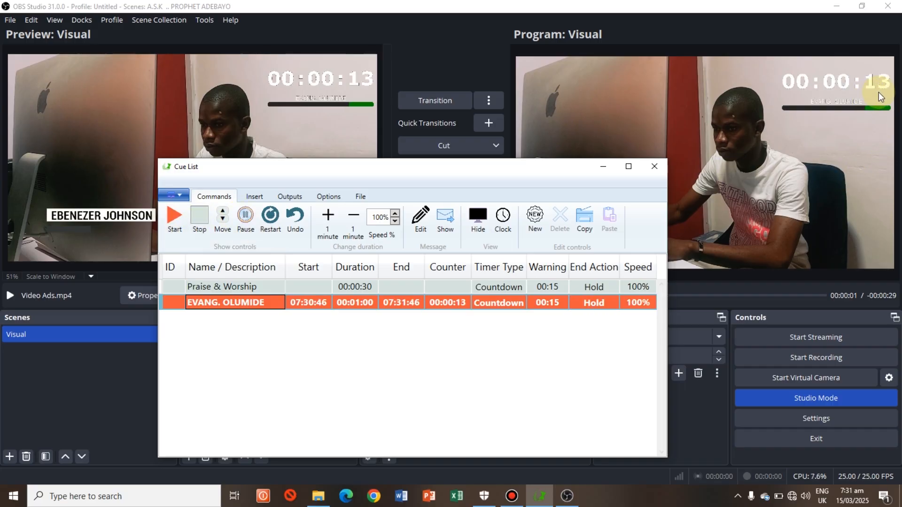